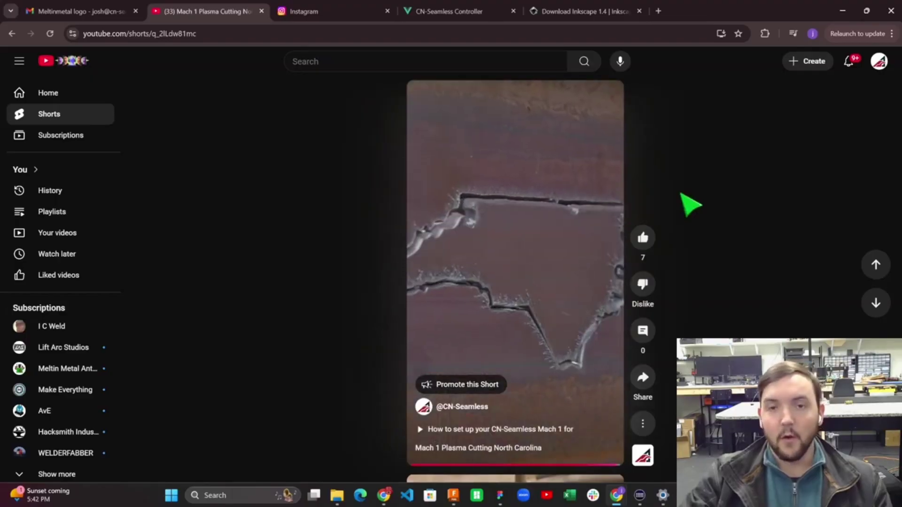
# - Pause the plasma-cutting Short and move to the blank New document 2 in Inkscape
pyautogui.click(557, 190)
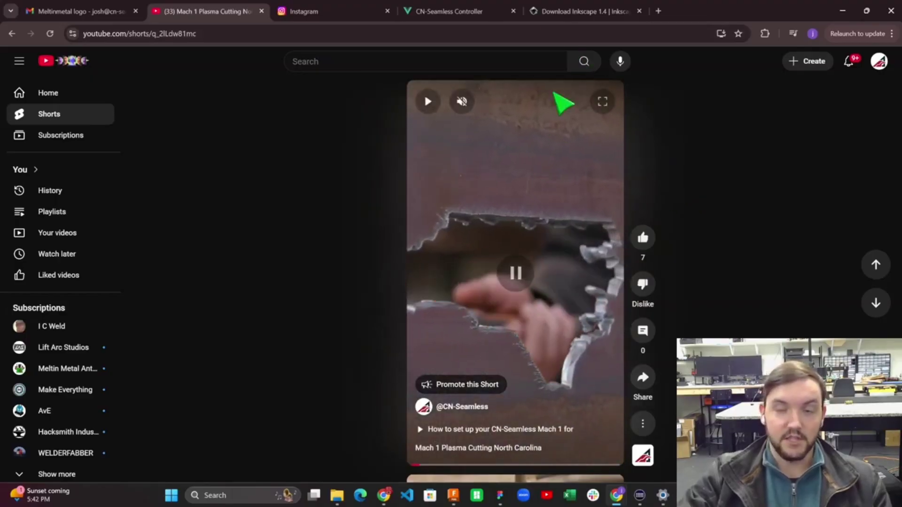
pyautogui.click(544, 11)
pyautogui.moveTo(569, 111)
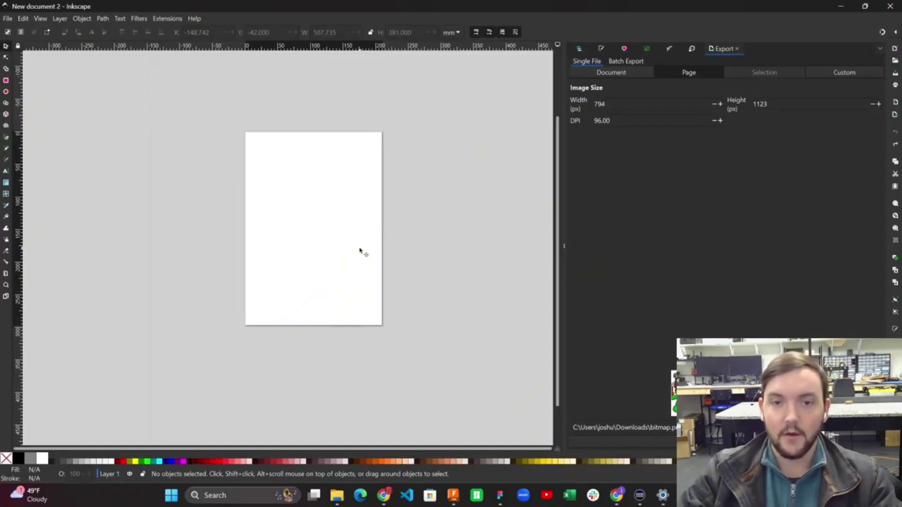
# - Import MeltinMetalPictureLogo with Ctrl+I as an embedded image in the document
pyautogui.click(7, 18)
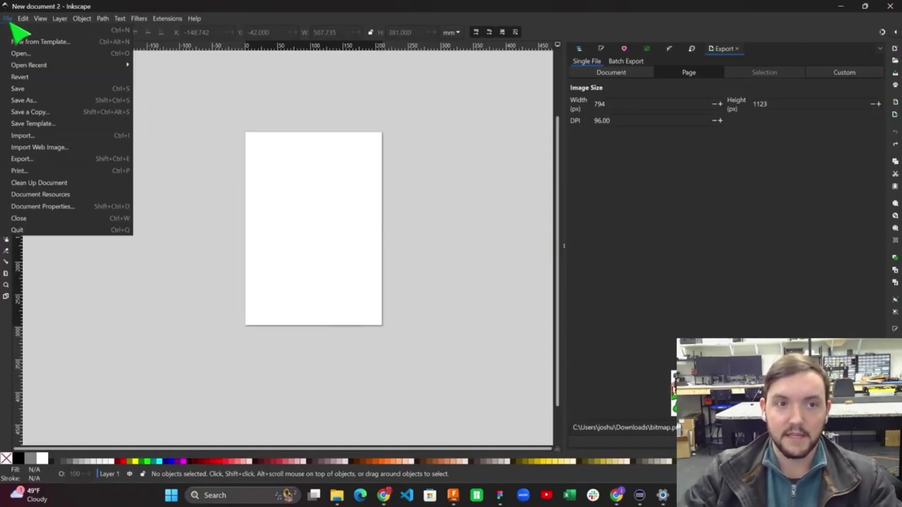
pyautogui.click(66, 134)
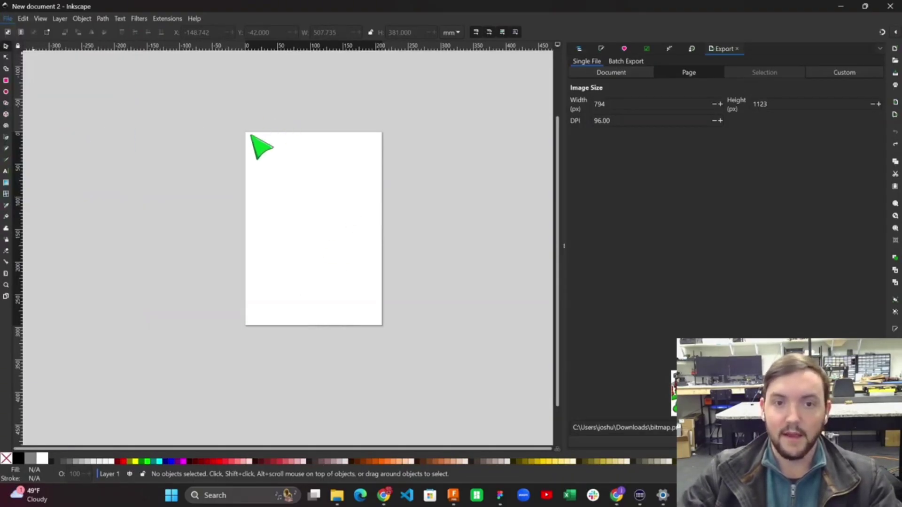
pyautogui.hotkey('ctrl', 'i')
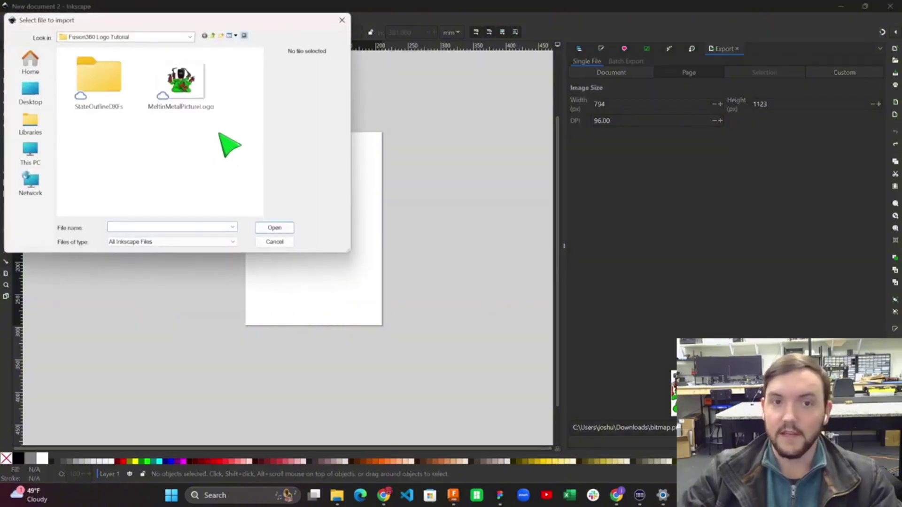
pyautogui.click(197, 96)
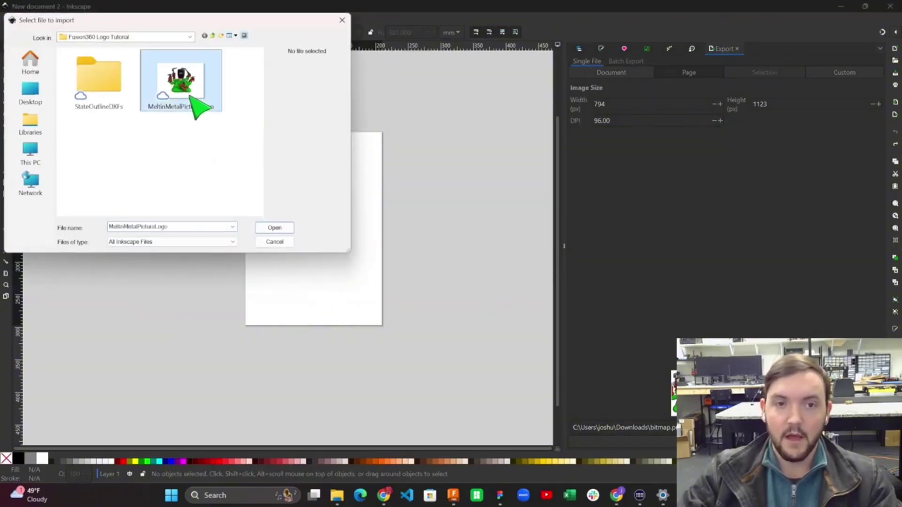
pyautogui.click(277, 226)
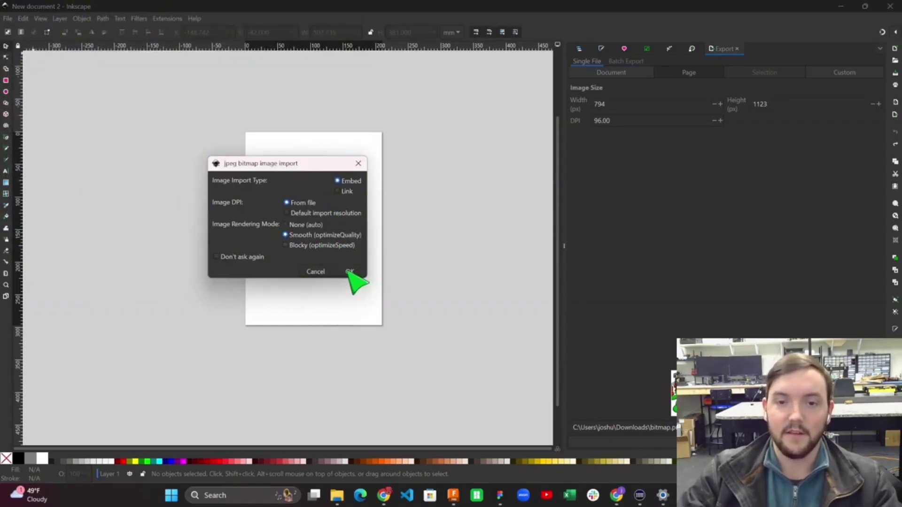
pyautogui.click(348, 272)
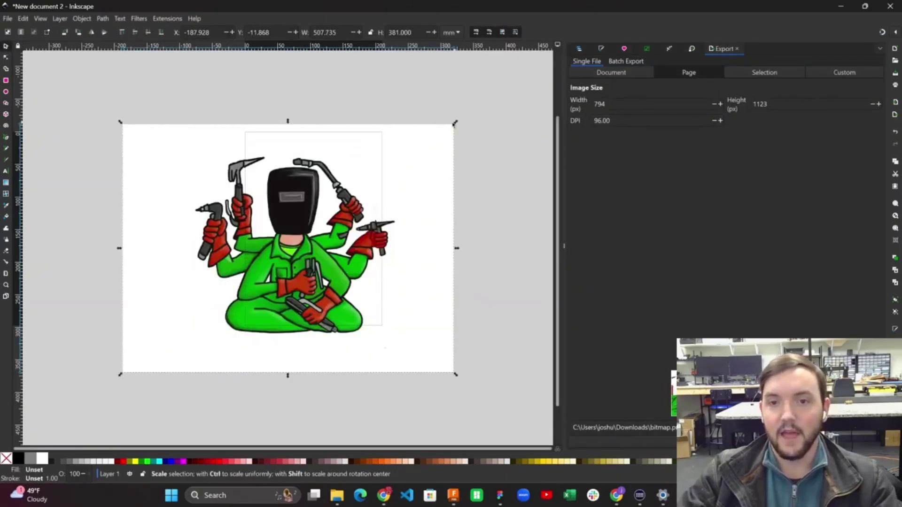
# - Scale the welder image to 206.604 × 155.034 mm and place it on the upper page
pyautogui.moveTo(460, 124); pyautogui.dragTo(277, 235)
pyautogui.moveTo(216, 270); pyautogui.dragTo(338, 157)
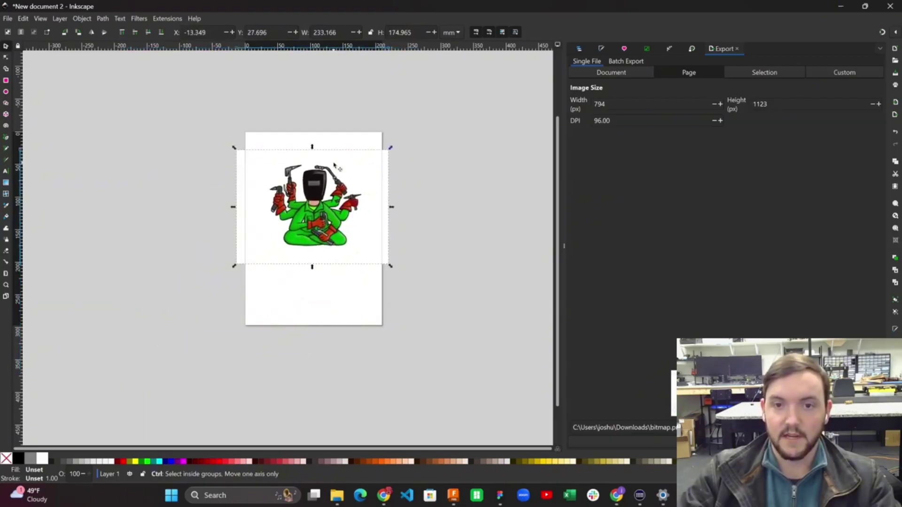
pyautogui.scroll(3, 338, 155)
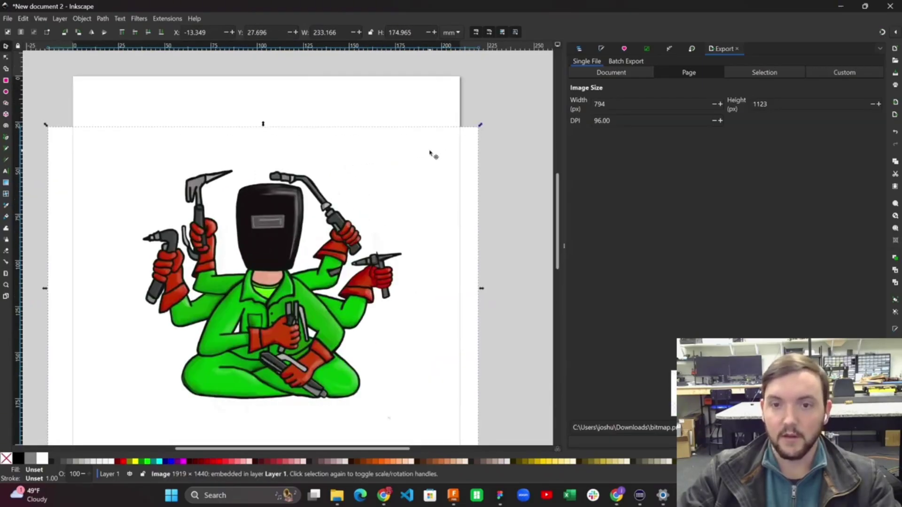
pyautogui.moveTo(479, 125); pyautogui.dragTo(433, 163)
pyautogui.moveTo(376, 203); pyautogui.dragTo(407, 146)
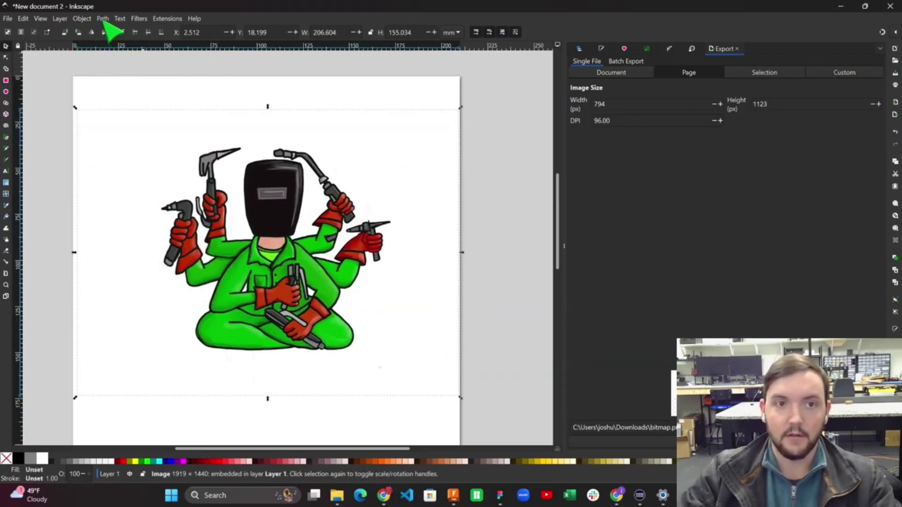
# - Trace the image with single-scan Brightness cutoff at threshold 0.799, then move the silhouette aside
pyautogui.click(103, 18)
pyautogui.click(103, 19)
pyautogui.click(102, 18)
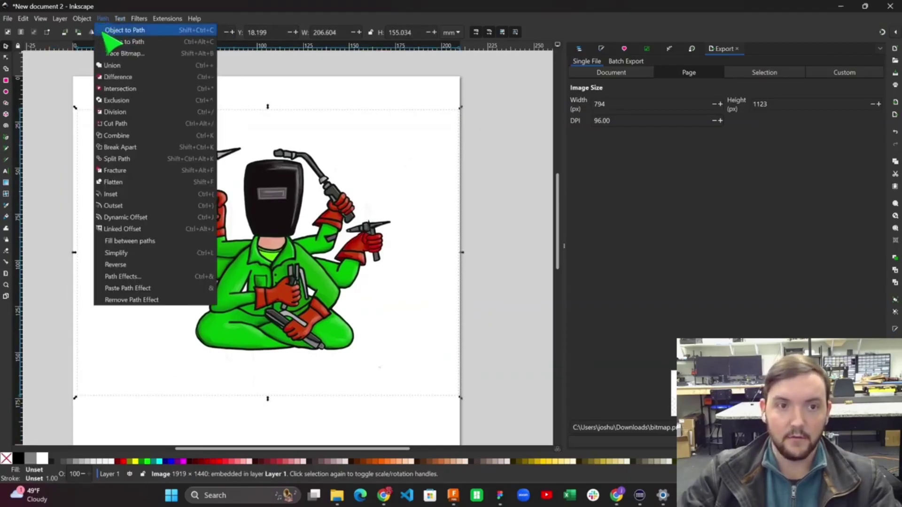
pyautogui.click(133, 53)
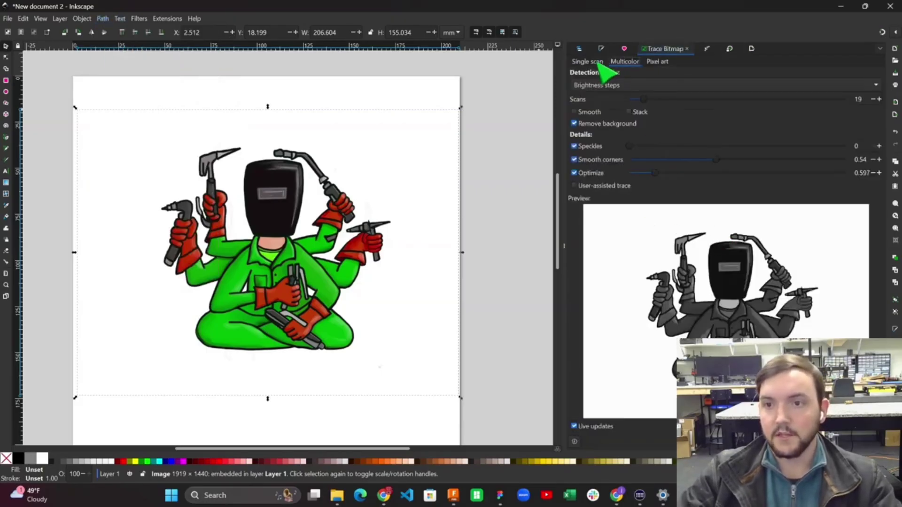
pyautogui.click(595, 62)
pyautogui.moveTo(704, 99)
pyautogui.mouseDown()
pyautogui.moveTo(784, 100)
pyautogui.moveTo(727, 105)
pyautogui.mouseUp()
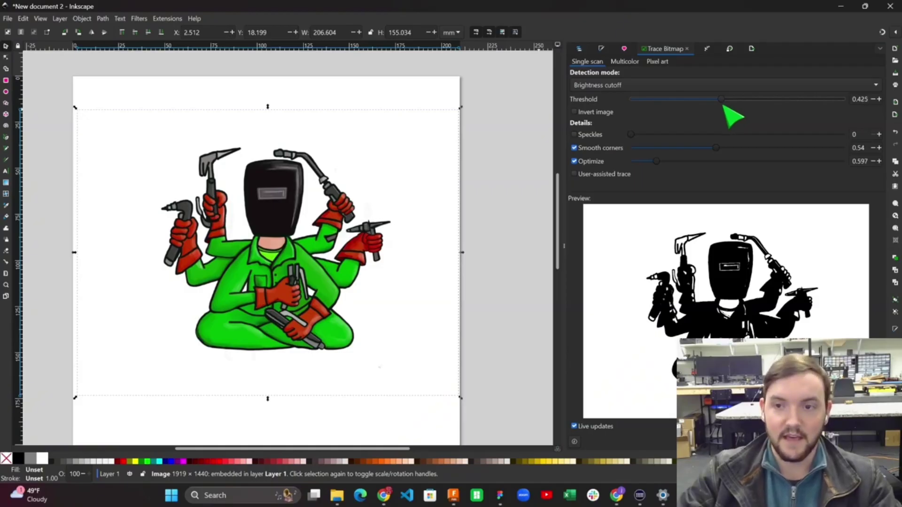
pyautogui.moveTo(722, 107)
pyautogui.mouseDown()
pyautogui.moveTo(660, 120)
pyautogui.moveTo(665, 93)
pyautogui.moveTo(774, 100)
pyautogui.moveTo(659, 109)
pyautogui.moveTo(832, 105)
pyautogui.moveTo(809, 105)
pyautogui.mouseUp()
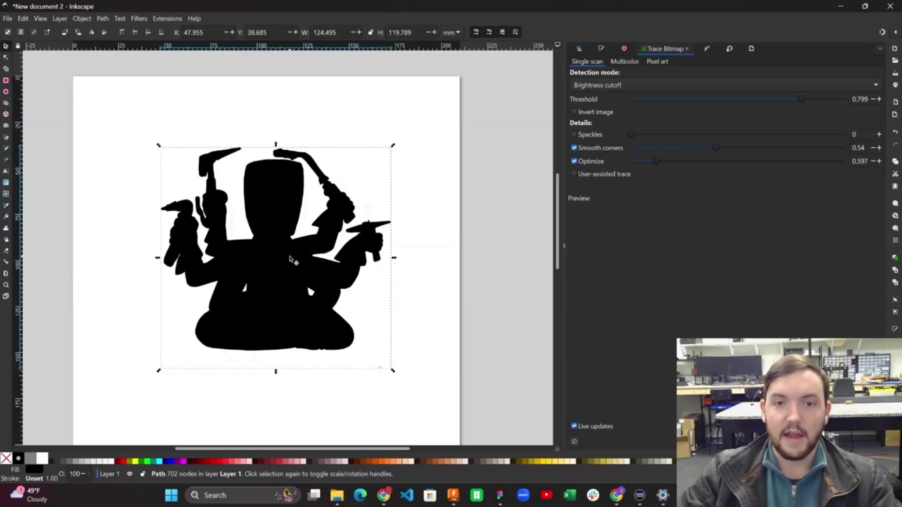
pyautogui.moveTo(293, 262)
pyautogui.mouseDown()
pyautogui.moveTo(312, 235)
pyautogui.moveTo(213, 220)
pyautogui.moveTo(371, 214)
pyautogui.moveTo(390, 223)
pyautogui.moveTo(315, 192)
pyautogui.moveTo(280, 250)
pyautogui.moveTo(247, 254)
pyautogui.moveTo(274, 232)
pyautogui.moveTo(278, 269)
pyautogui.moveTo(264, 286)
pyautogui.mouseUp()
# - Delete the original colour bitmap and drag the black silhouette back into position
pyautogui.click(307, 157)
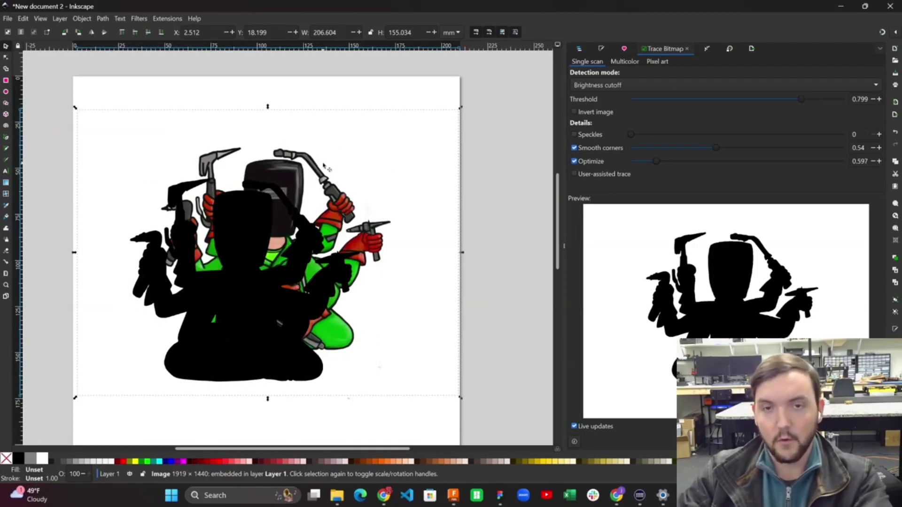
pyautogui.press('Delete')
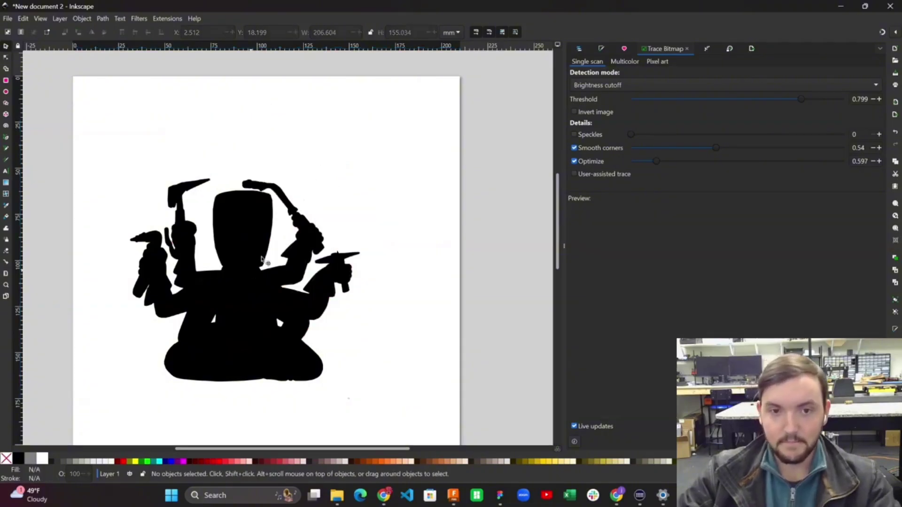
pyautogui.moveTo(276, 316)
pyautogui.mouseDown()
pyautogui.moveTo(314, 253)
pyautogui.moveTo(299, 245)
pyautogui.mouseUp()
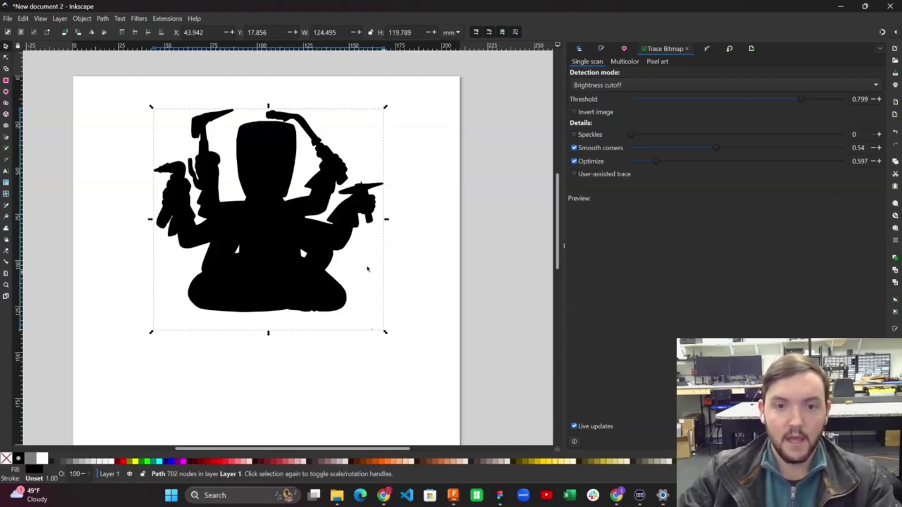
# - Switch to the Node tool and zoom in on the traced silhouette path
pyautogui.press('n')
pyautogui.keyDown('ctrl'); pyautogui.scroll(3, 403, 283); pyautogui.keyUp('ctrl')
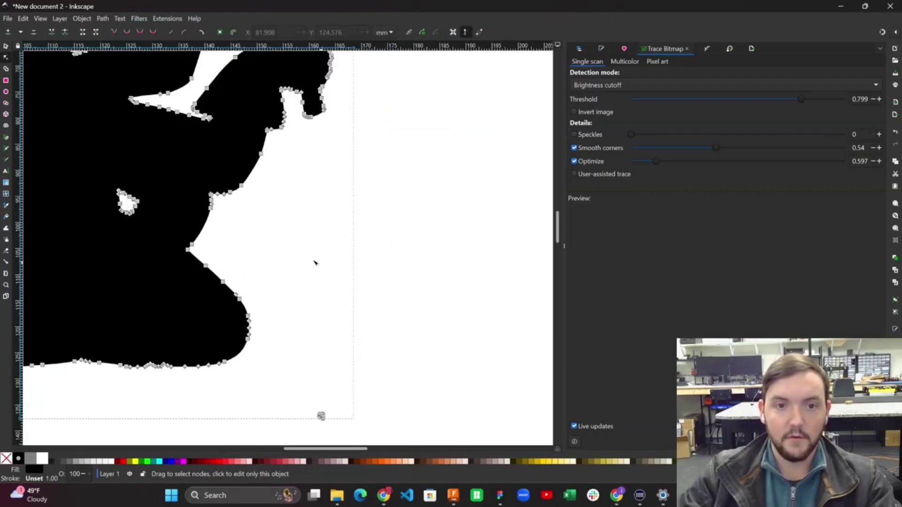
pyautogui.keyDown('ctrl'); pyautogui.scroll(3, 312, 241); pyautogui.keyUp('ctrl')
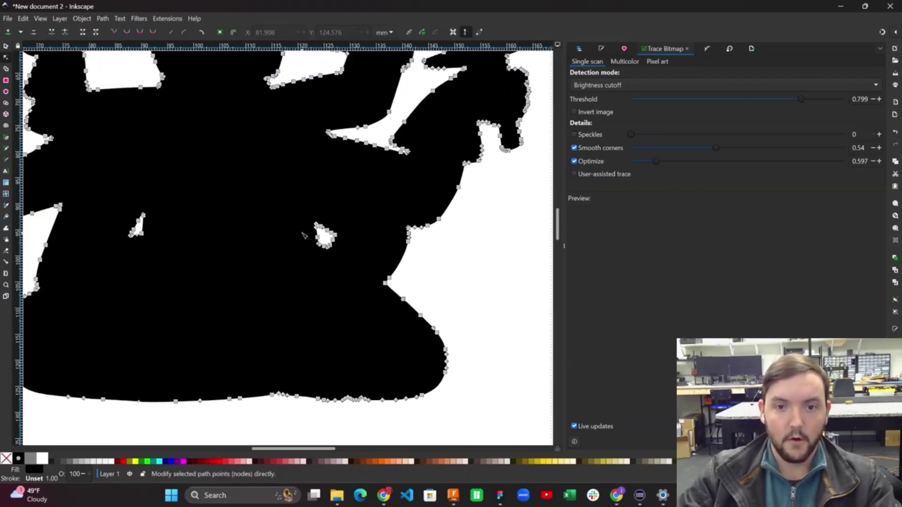
pyautogui.keyDown('ctrl'); pyautogui.scroll(1, 316, 239); pyautogui.keyUp('ctrl')
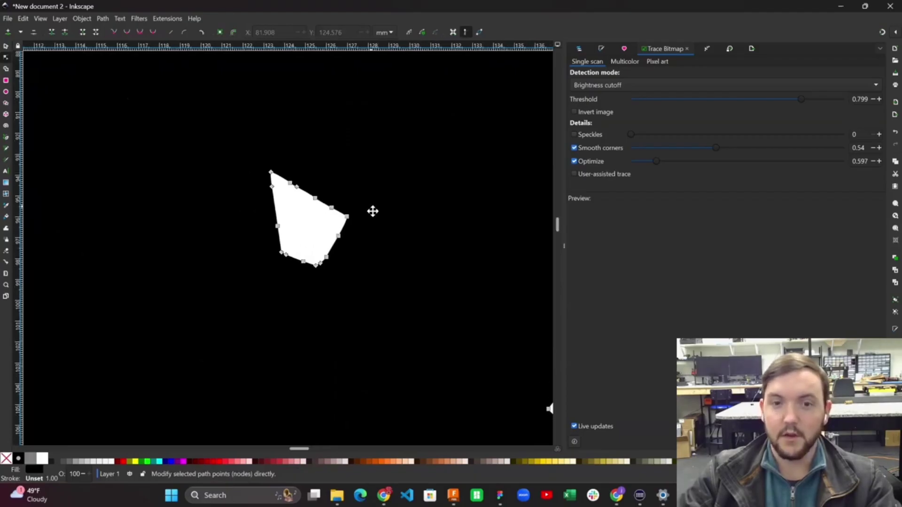
pyautogui.keyDown('ctrl'); pyautogui.scroll(-5, 382, 227); pyautogui.keyUp('ctrl')
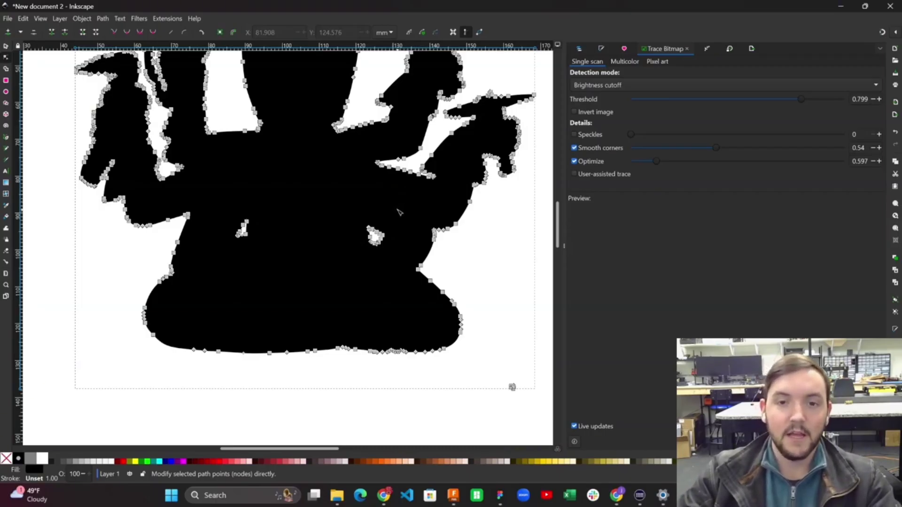
pyautogui.keyDown('ctrl'); pyautogui.scroll(4, 398, 213); pyautogui.keyUp('ctrl')
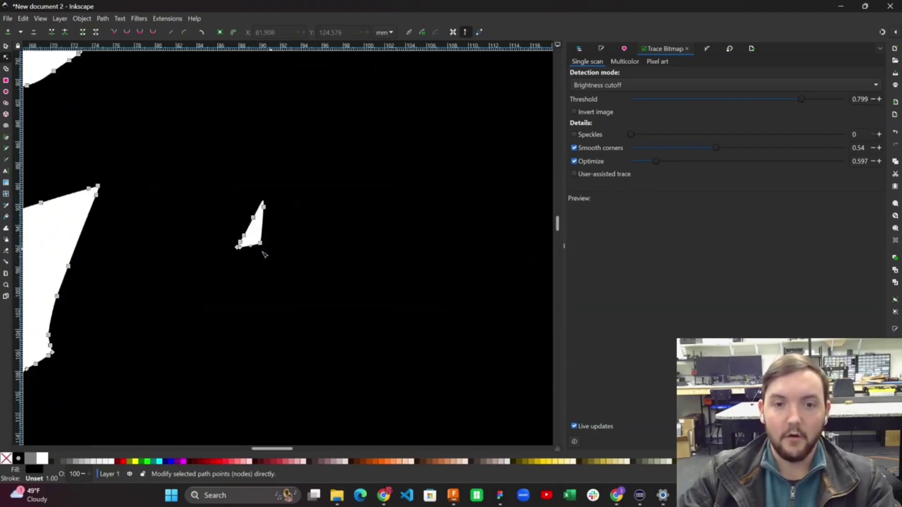
pyautogui.keyDown('ctrl'); pyautogui.scroll(-6, 251, 254); pyautogui.keyUp('ctrl')
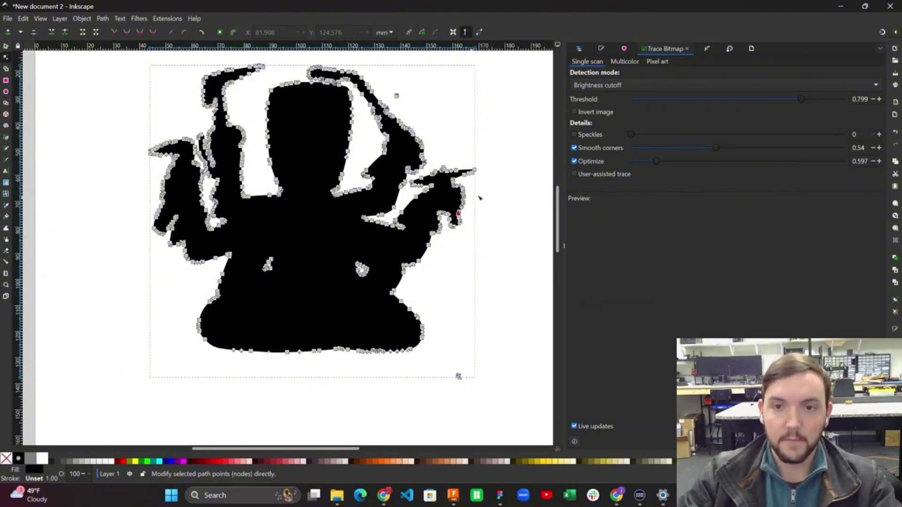
pyautogui.click(411, 113)
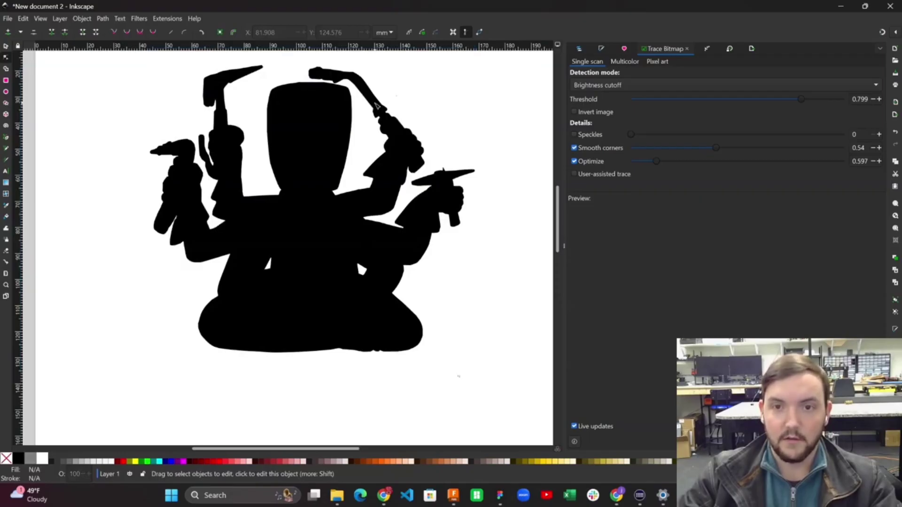
pyautogui.click(377, 106)
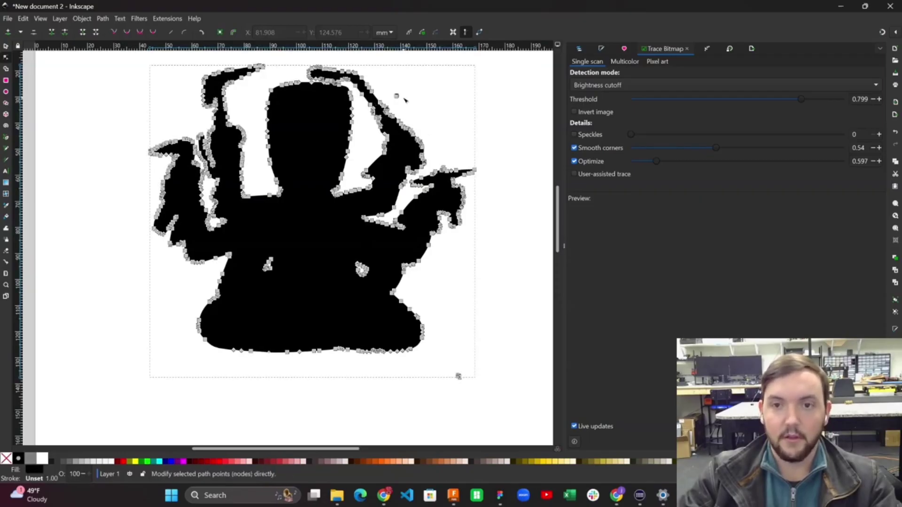
pyautogui.scroll(5, 407, 100)
# - Delete the small upper speck and the bottom-right speck from the silhouette
pyautogui.moveTo(397, 110); pyautogui.dragTo(346, 79)
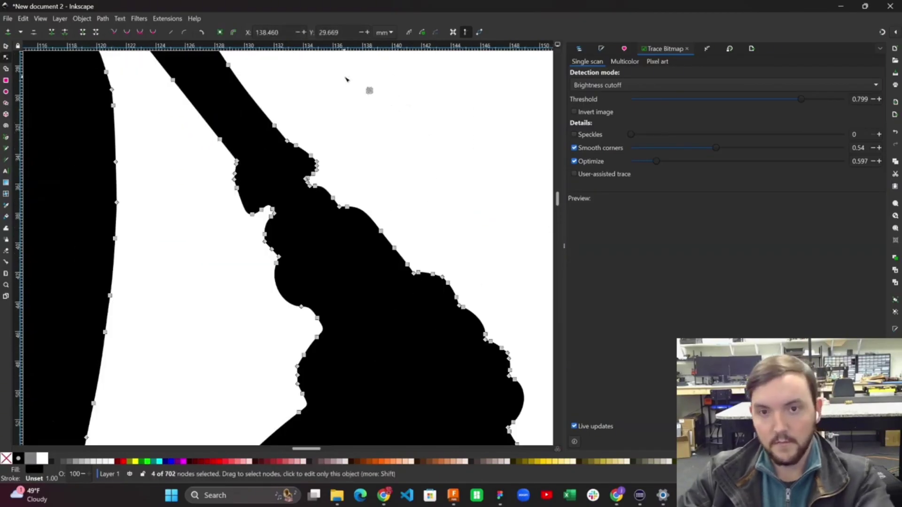
pyautogui.press('Delete')
pyautogui.scroll(-5, 408, 97)
pyautogui.scroll(5, 406, 249)
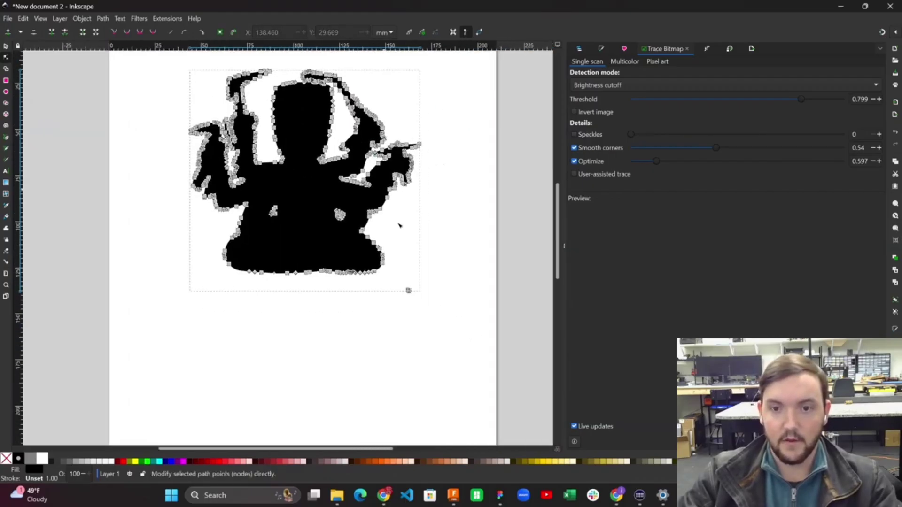
pyautogui.moveTo(468, 296); pyautogui.dragTo(419, 247)
pyautogui.press('Delete')
# - Loop-select the white speck in the middle of the body and delete it
pyautogui.scroll(10, 419, 248)
pyautogui.hscroll(-4, 388, 272)
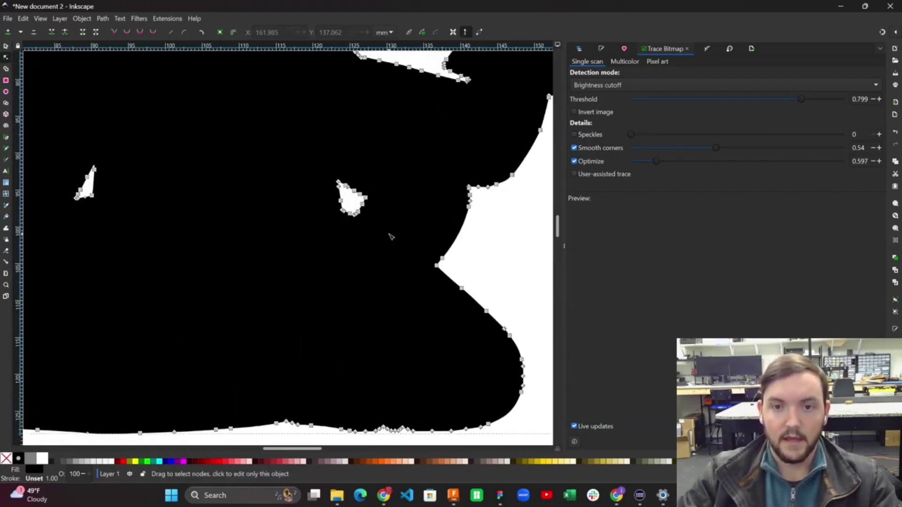
pyautogui.moveTo(389, 236); pyautogui.dragTo(314, 155)
pyautogui.hotkey('alt', '!')
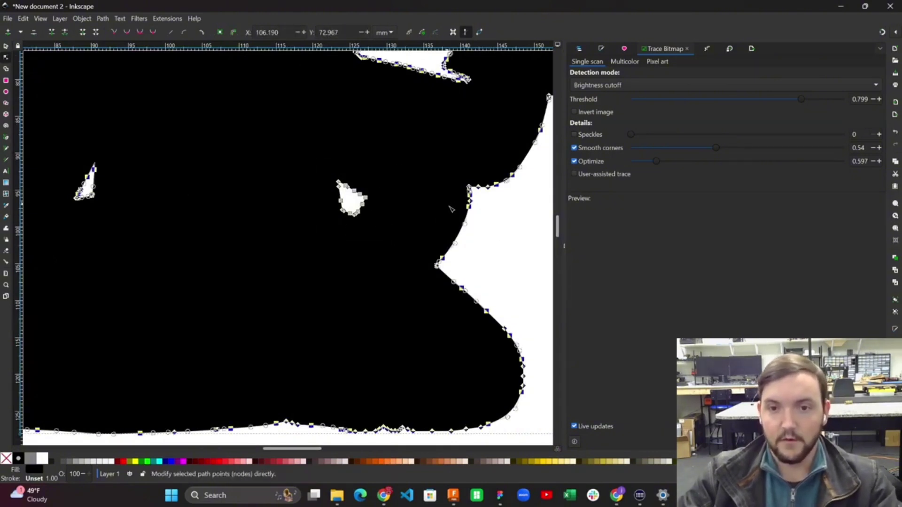
pyautogui.moveTo(317, 146)
pyautogui.keyDown('alt'); pyautogui.mouseDown()
pyautogui.moveTo(385, 173)
pyautogui.moveTo(395, 203)
pyautogui.mouseUp(); pyautogui.keyUp('alt')
pyautogui.keyDown('alt'); pyautogui.moveTo(353, 240); pyautogui.dragTo(320, 225); pyautogui.keyUp('alt')
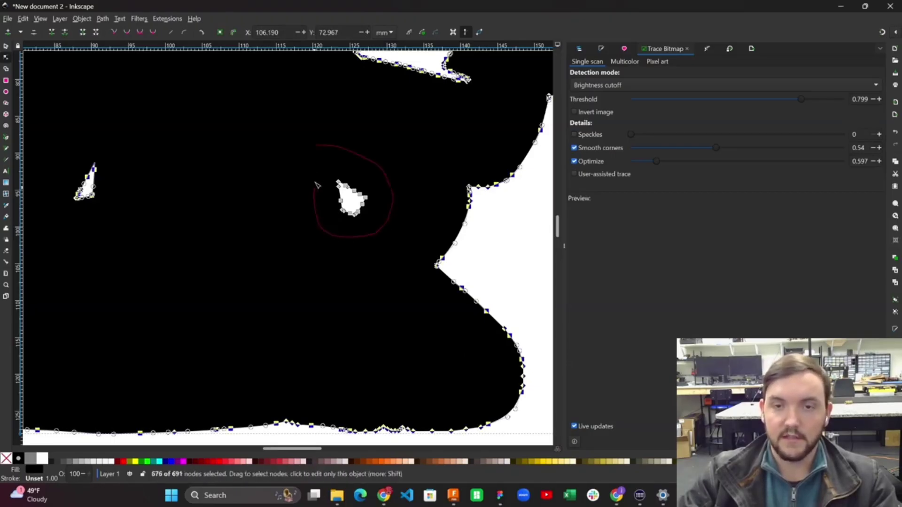
pyautogui.moveTo(317, 184)
pyautogui.keyDown('alt'); pyautogui.mouseDown()
pyautogui.moveTo(327, 154)
pyautogui.moveTo(356, 145)
pyautogui.mouseUp(); pyautogui.keyUp('alt')
pyautogui.press('Delete')
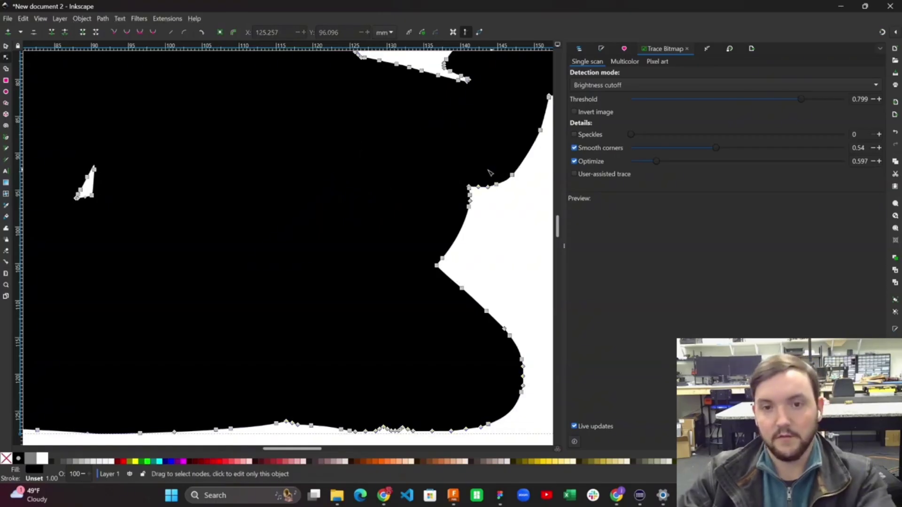
# - Delete the small left island, zoom out and deselect the path
pyautogui.hscroll(-3, 242, 147)
pyautogui.moveTo(206, 216)
pyautogui.keyDown('alt'); pyautogui.mouseDown()
pyautogui.moveTo(114, 224)
pyautogui.moveTo(169, 145)
pyautogui.moveTo(180, 157)
pyautogui.mouseUp(); pyautogui.keyUp('alt')
pyautogui.press('Delete')
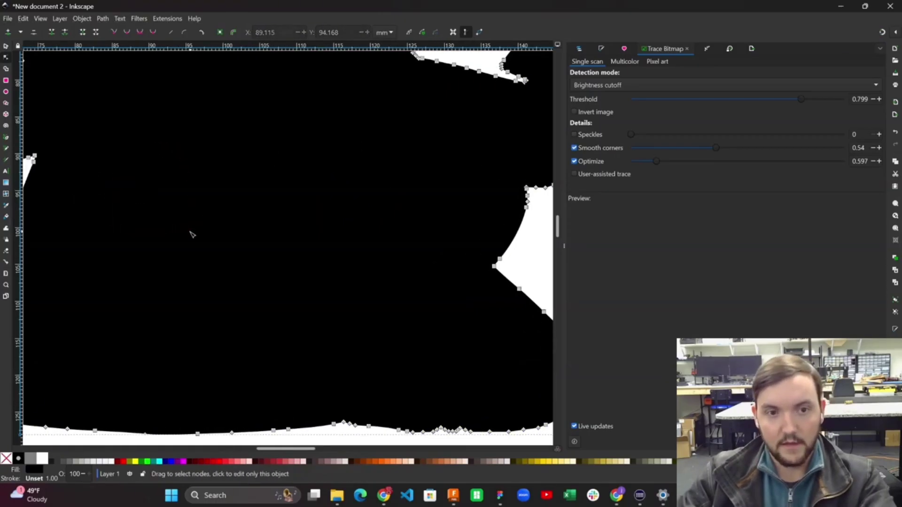
pyautogui.scroll(-1, 312, 219)
pyautogui.scroll(-2, 314, 220)
pyautogui.scroll(-1, 316, 223)
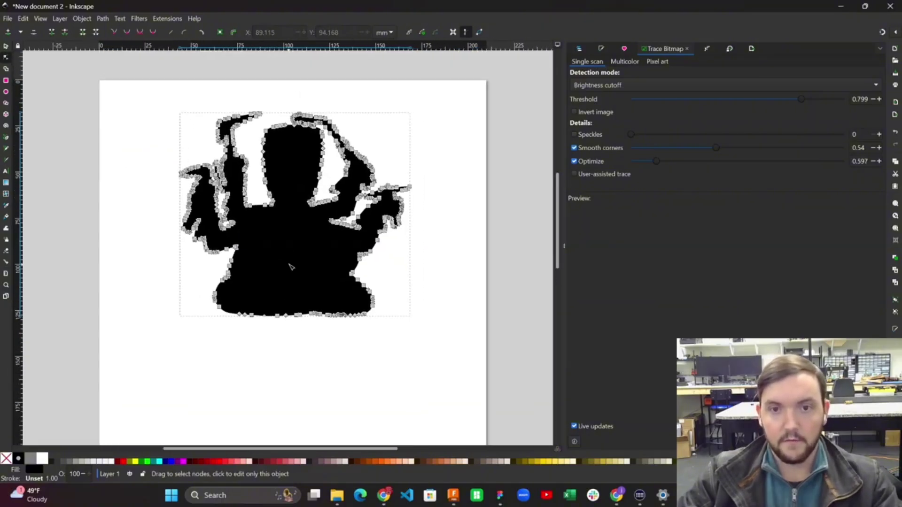
pyautogui.click(421, 237)
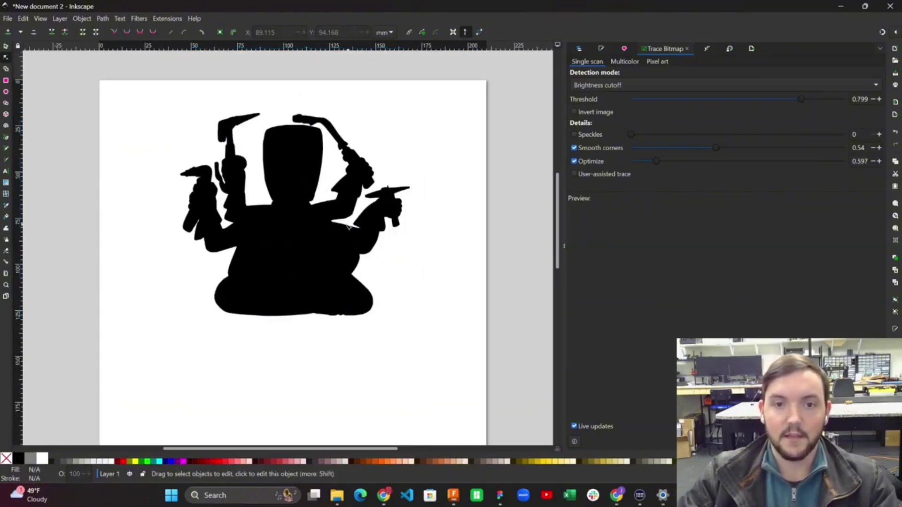
# - Save a copy as MMALogo.dxf in Desktop Cutting Plotter (AutoCAD DXF R14) format
pyautogui.click(9, 19)
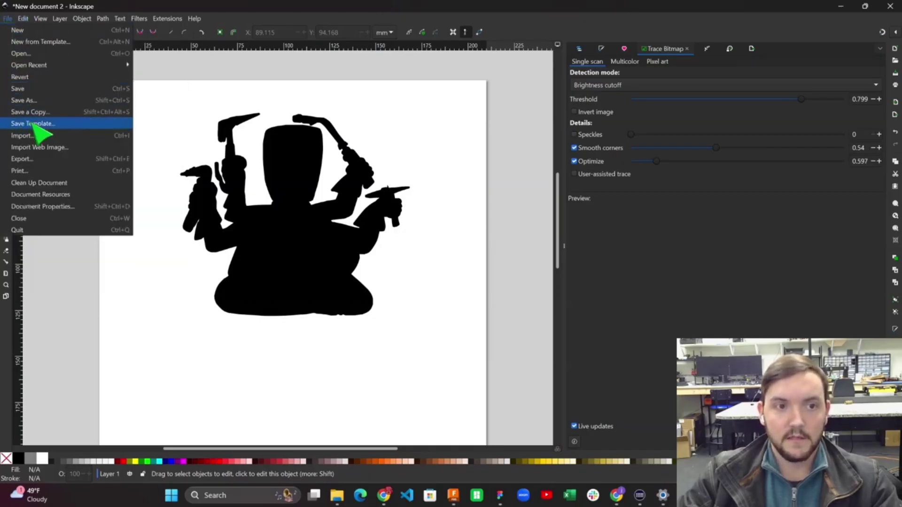
pyautogui.click(44, 112)
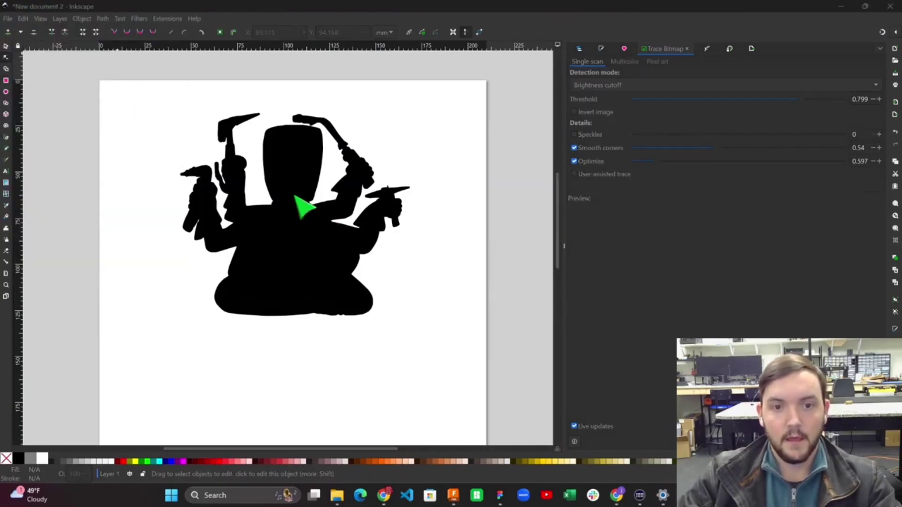
pyautogui.click(188, 226)
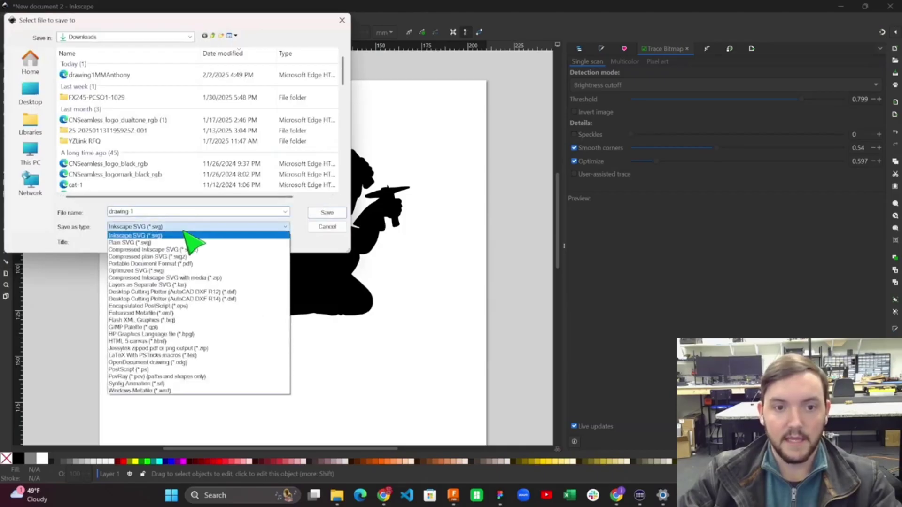
pyautogui.click(192, 300)
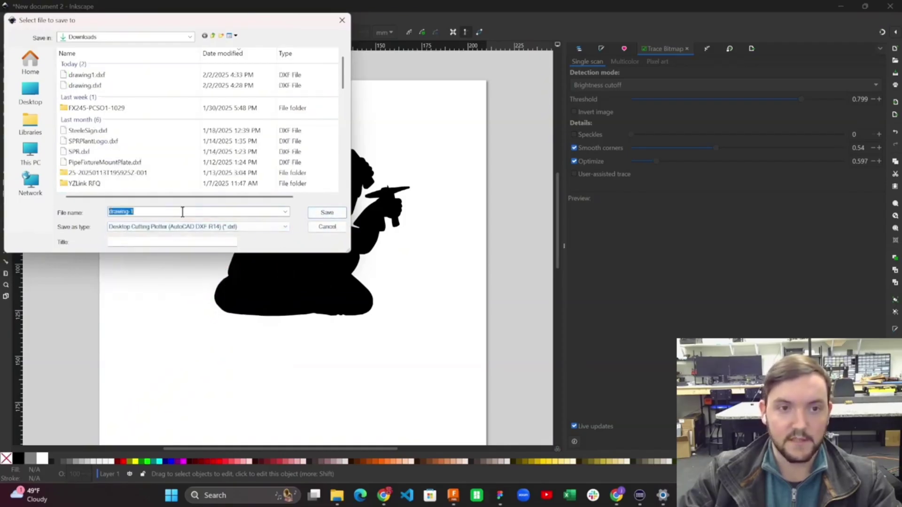
pyautogui.moveTo(117, 210); pyautogui.dragTo(108, 211)
pyautogui.write('MMALogo')
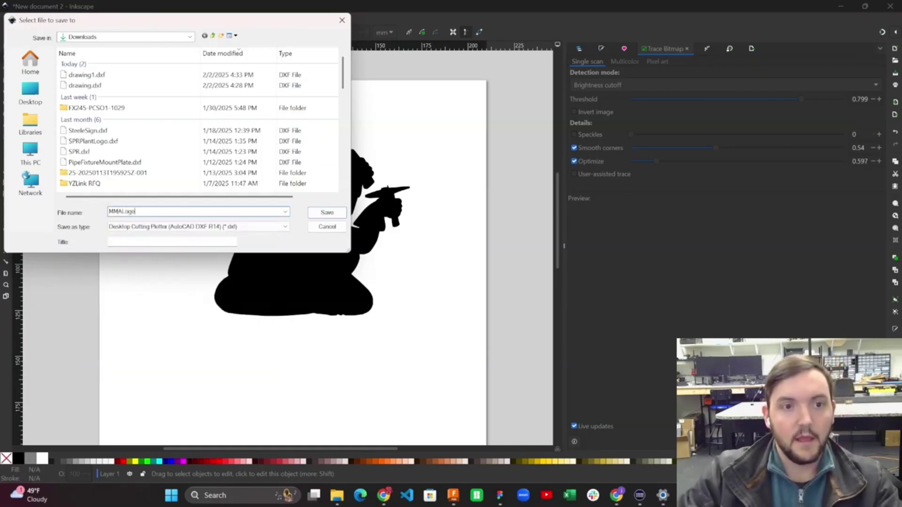
pyautogui.click(327, 213)
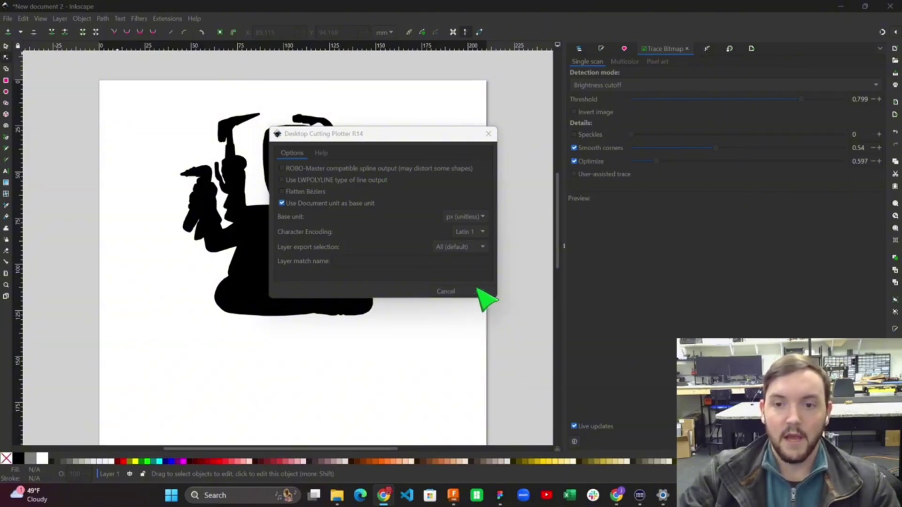
pyautogui.click(479, 291)
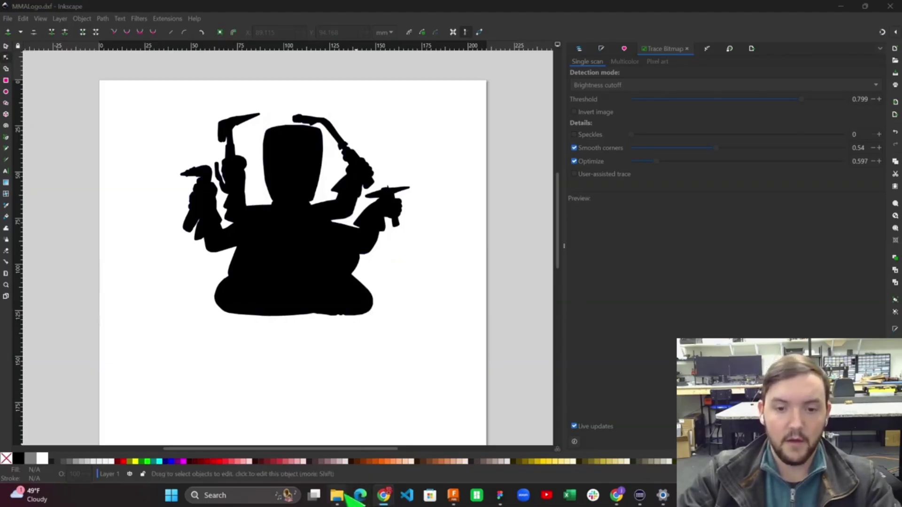
# - Open File Explorer to Downloads and copy MMALogo.dxf
pyautogui.click(337, 495)
pyautogui.scroll(4, 208, 247)
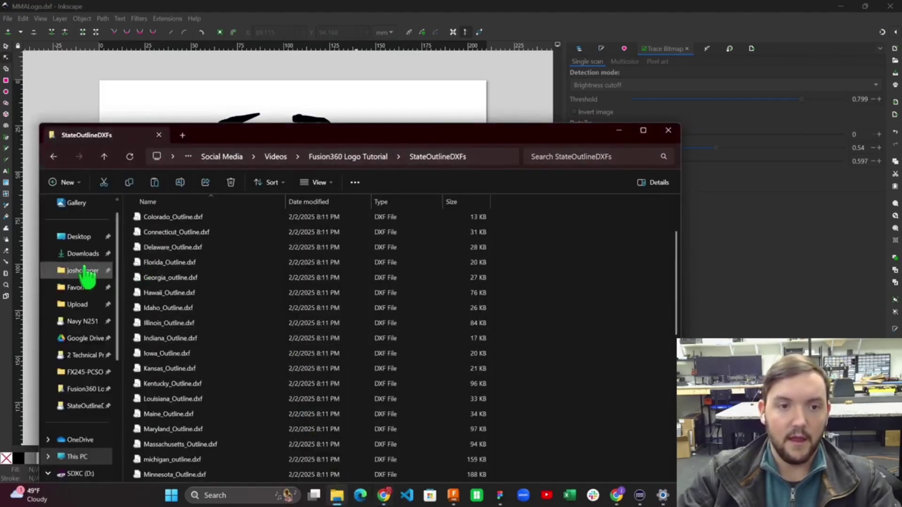
pyautogui.click(83, 255)
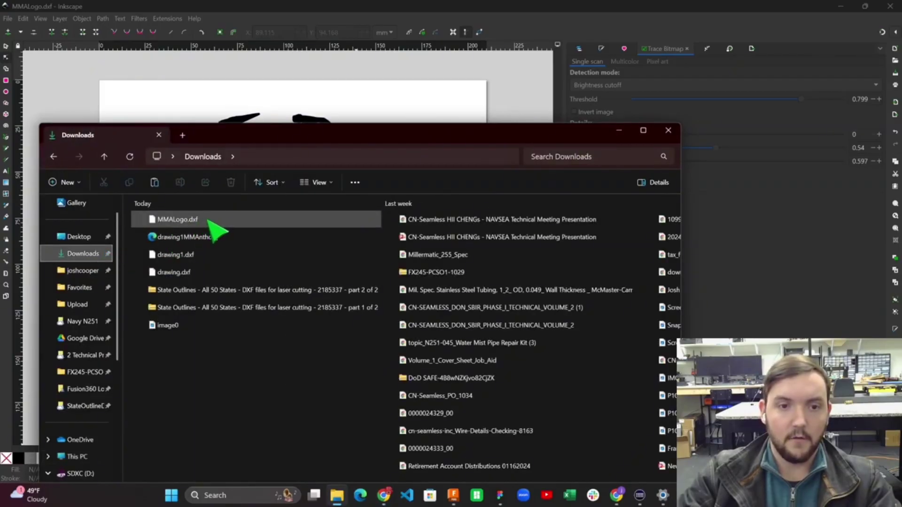
pyautogui.click(209, 220)
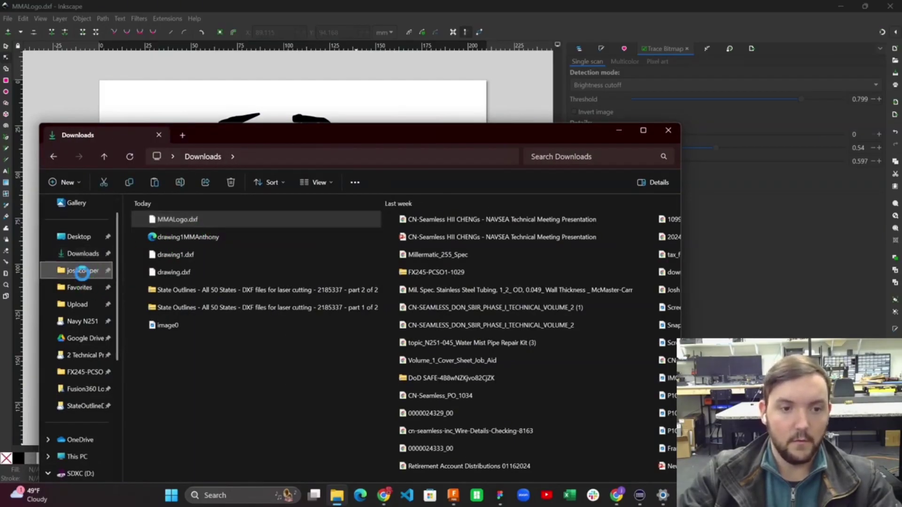
# - Paste MMALogo.dxf onto the Verbatim (E:) drive alongside MontanaOutline.dxf
pyautogui.scroll(-2, 97, 427)
pyautogui.click(92, 416)
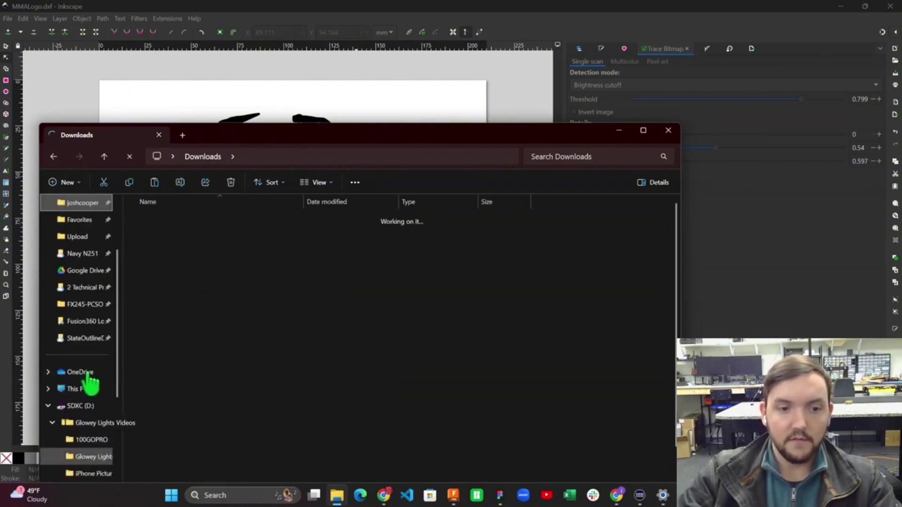
pyautogui.scroll(-2, 89, 383)
pyautogui.click(97, 422)
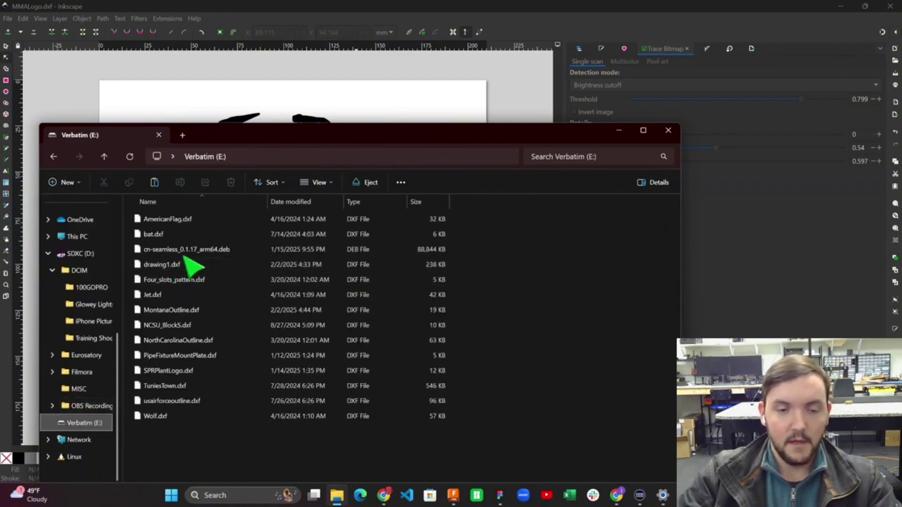
pyautogui.click(190, 431)
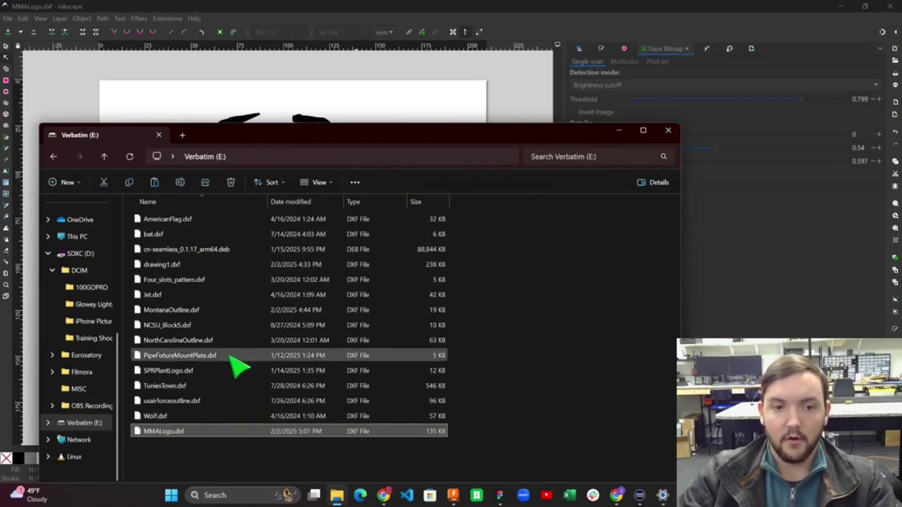
pyautogui.click(189, 313)
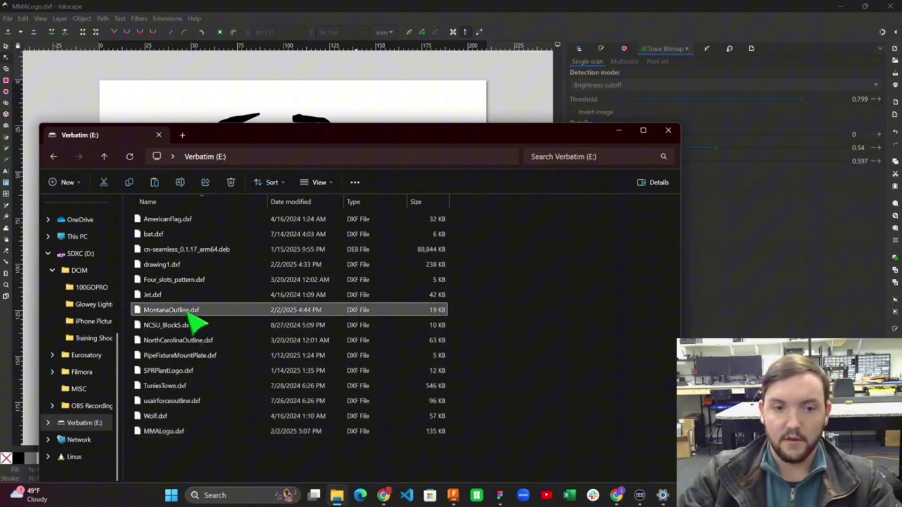
# - Close File Explorer, minimize Inkscape and switch to the CN-Seamless Controller tab in Chrome
pyautogui.click(668, 131)
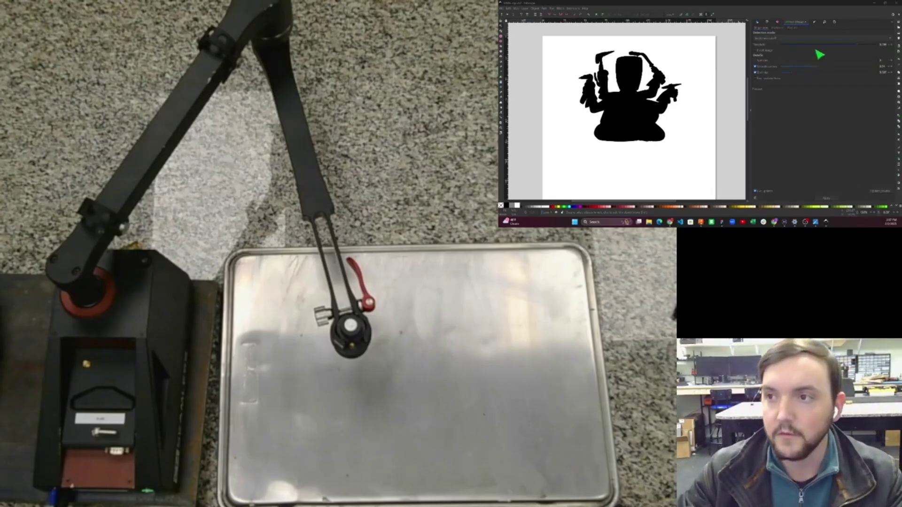
pyautogui.click(872, 7)
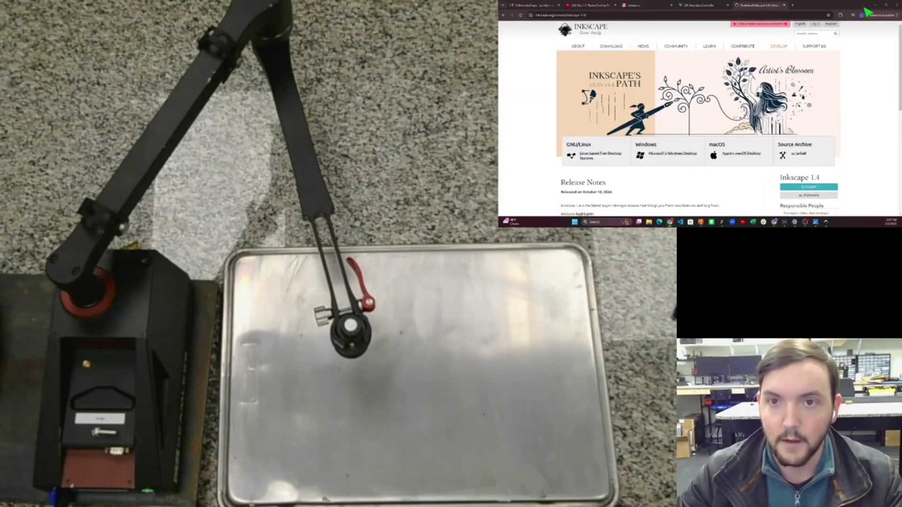
pyautogui.click(694, 4)
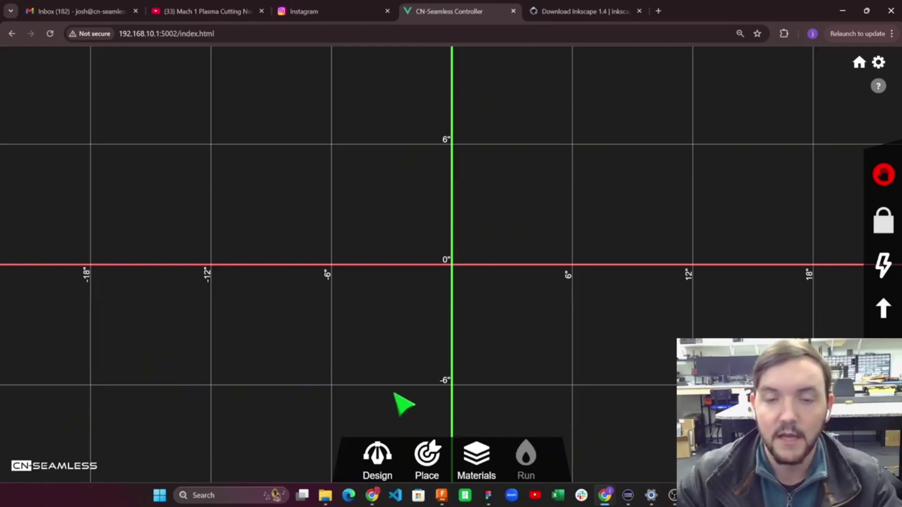
# - In Design mode, load MMALogo.dxf from the flash drive at scale 85
pyautogui.click(381, 453)
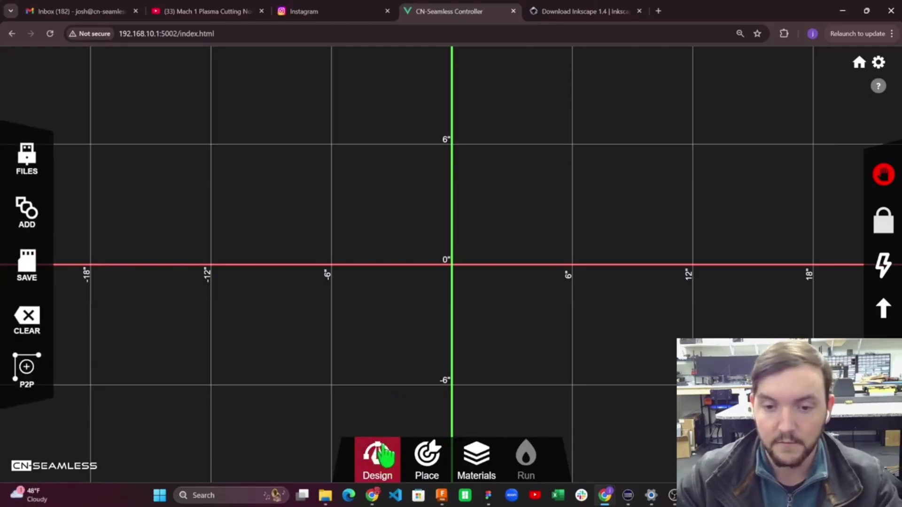
pyautogui.click(46, 172)
pyautogui.click(215, 184)
pyautogui.scroll(-5, 209, 265)
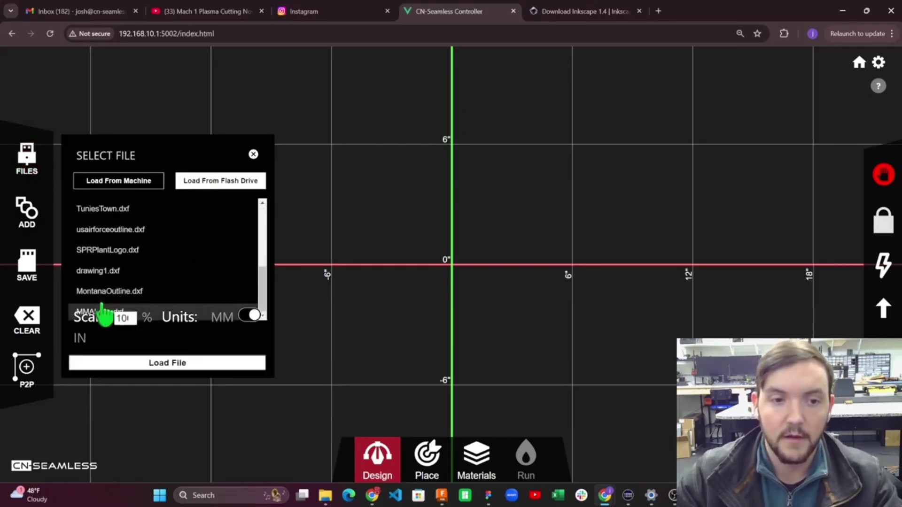
pyautogui.doubleClick(121, 318)
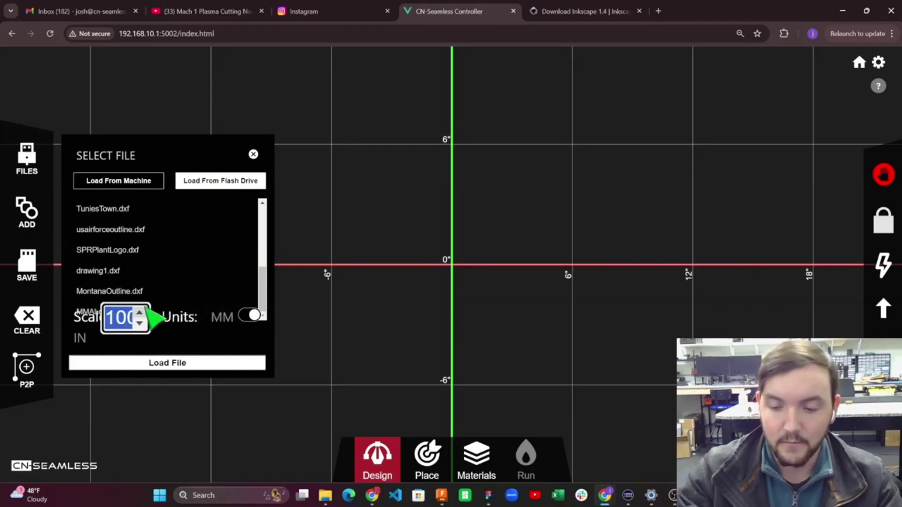
pyautogui.write('1')
pyautogui.write('85')
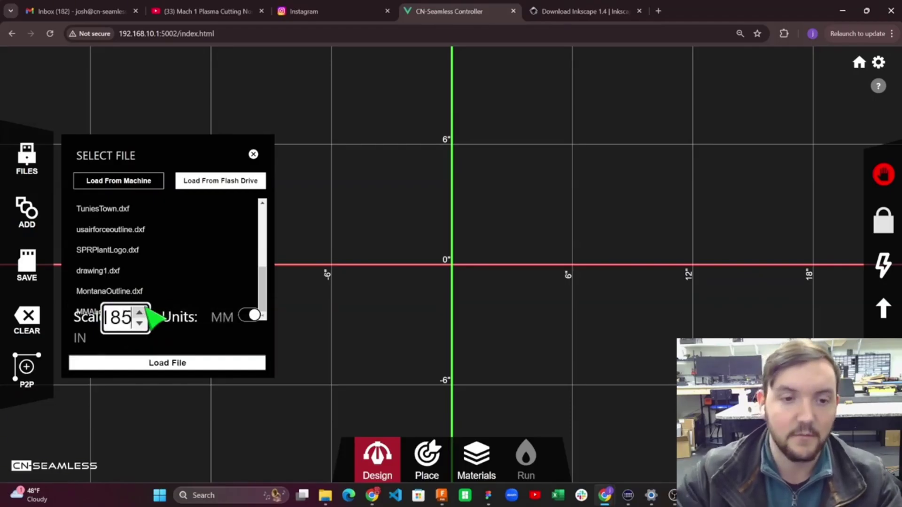
pyautogui.click(176, 364)
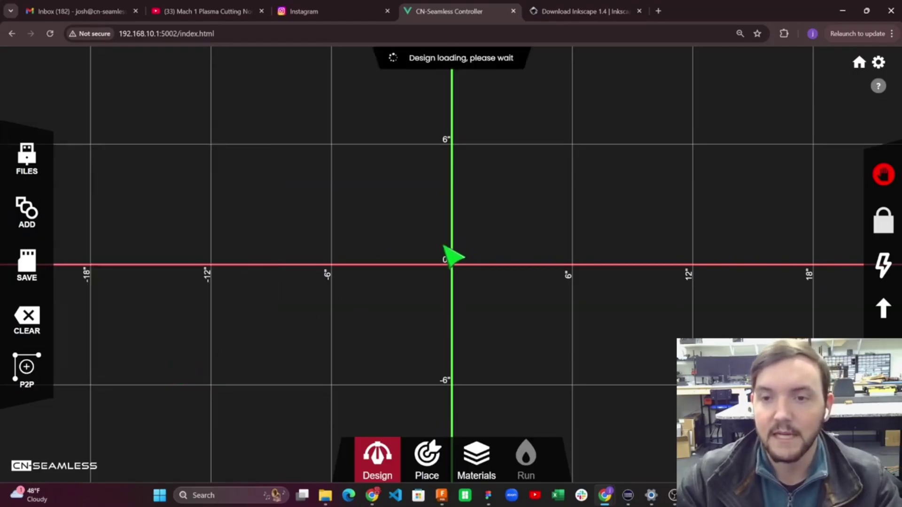
# - Find the loaded welder logo and move it down onto the 0" line
pyautogui.moveTo(461, 249); pyautogui.dragTo(292, 355)
pyautogui.scroll(3, 328, 328)
pyautogui.scroll(-2, 354, 302)
pyautogui.moveTo(385, 221); pyautogui.dragTo(370, 256)
pyautogui.scroll(-1, 375, 242)
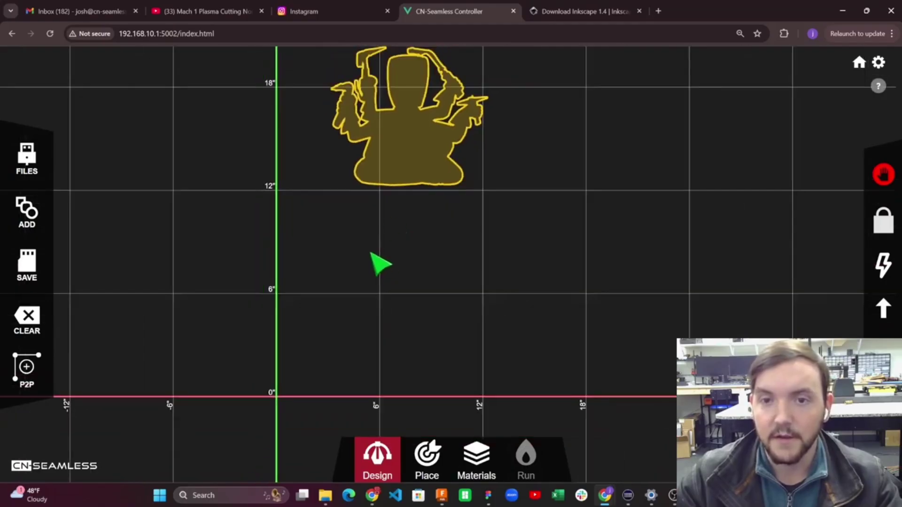
pyautogui.moveTo(406, 187); pyautogui.dragTo(423, 374)
pyautogui.scroll(1, 425, 376)
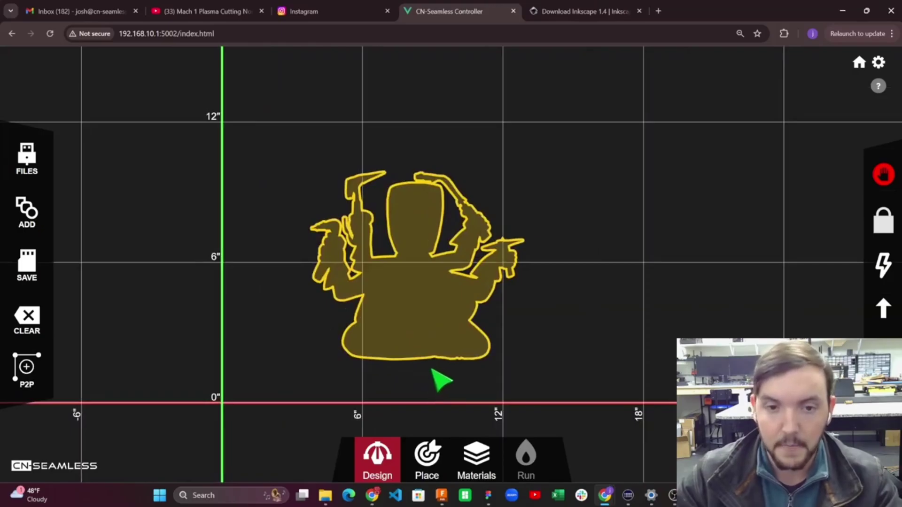
# - Load MontanaOutline.dxf from the flash drive and drag the welder figure to the outline's centre
pyautogui.click(29, 162)
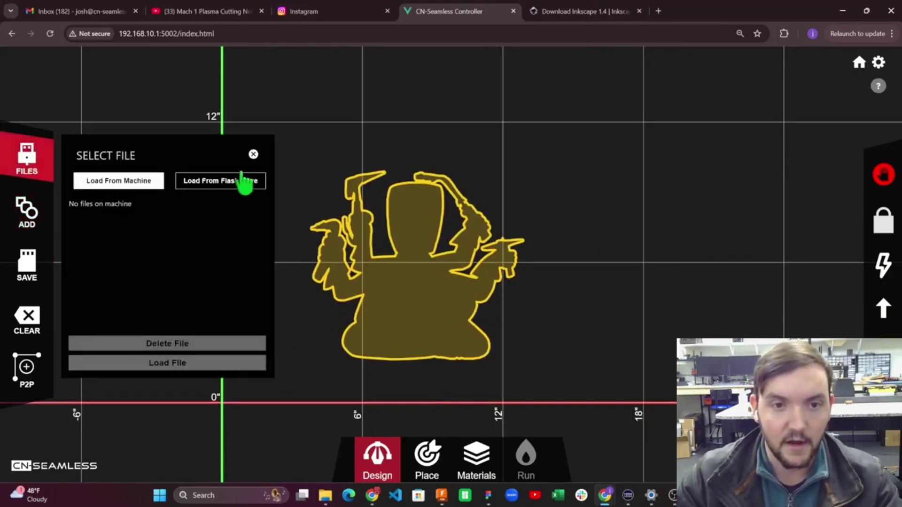
pyautogui.click(226, 183)
pyautogui.scroll(-3, 207, 249)
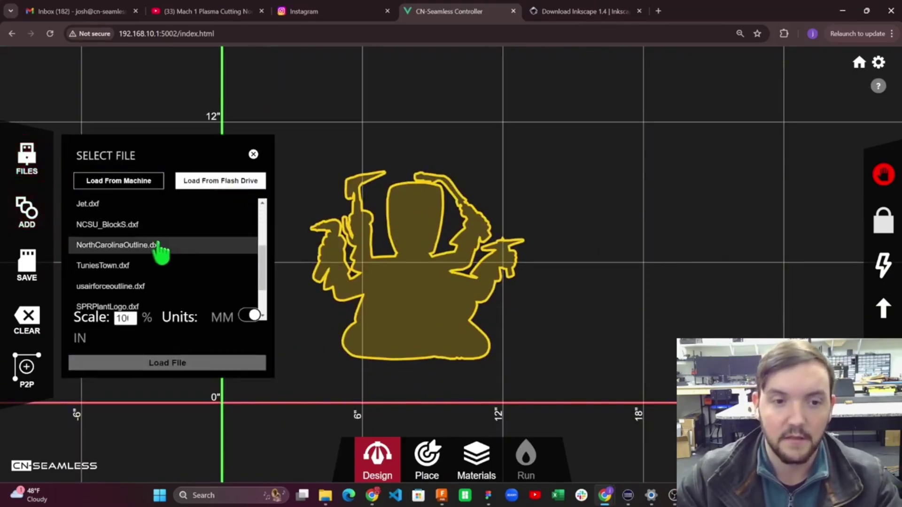
pyautogui.scroll(-2, 203, 261)
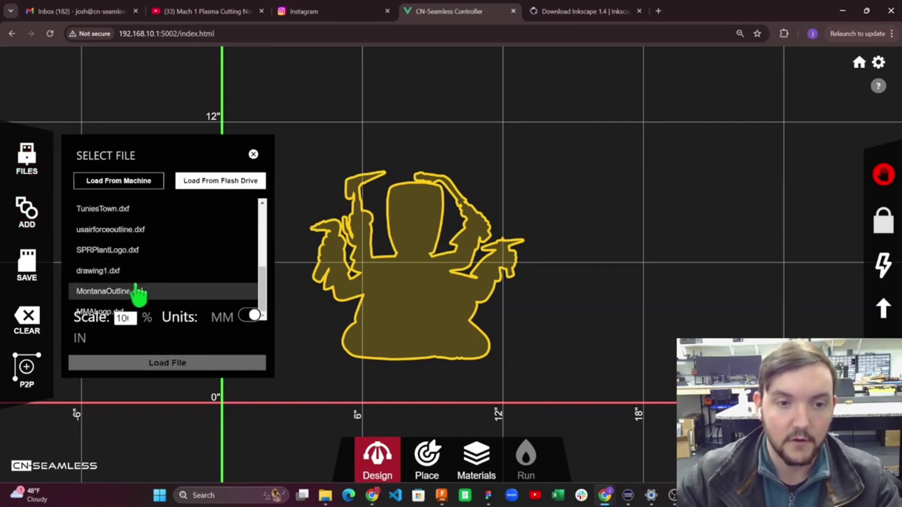
pyautogui.click(135, 287)
pyautogui.click(228, 365)
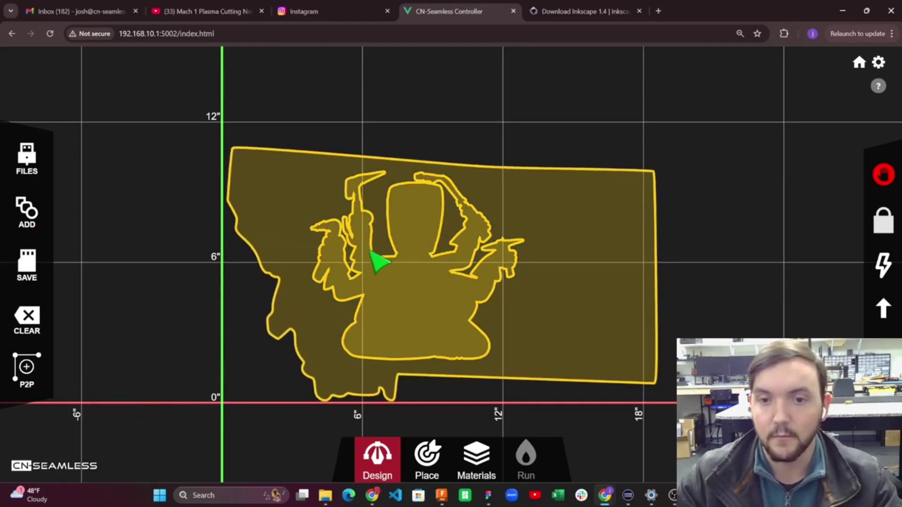
pyautogui.moveTo(376, 258); pyautogui.dragTo(419, 264)
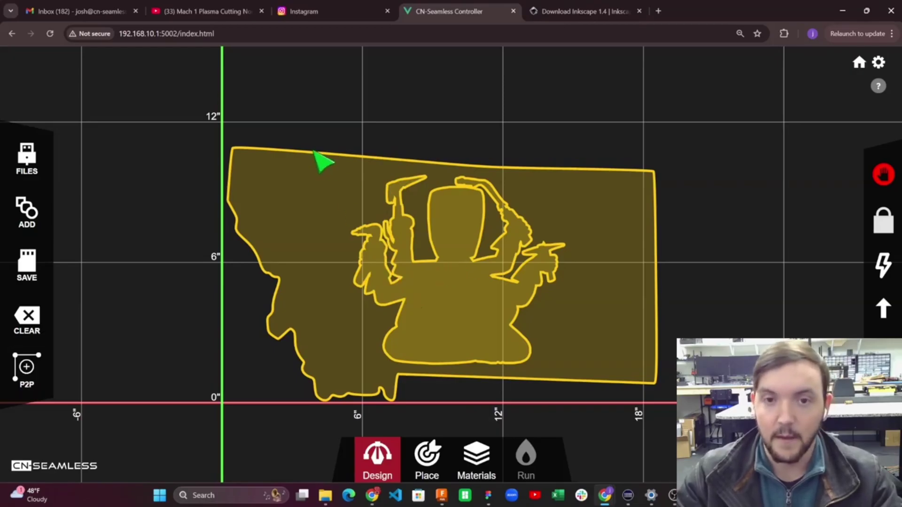
# - Set the Montana outline's cut side to Outside and close the shape edit
pyautogui.click(324, 163)
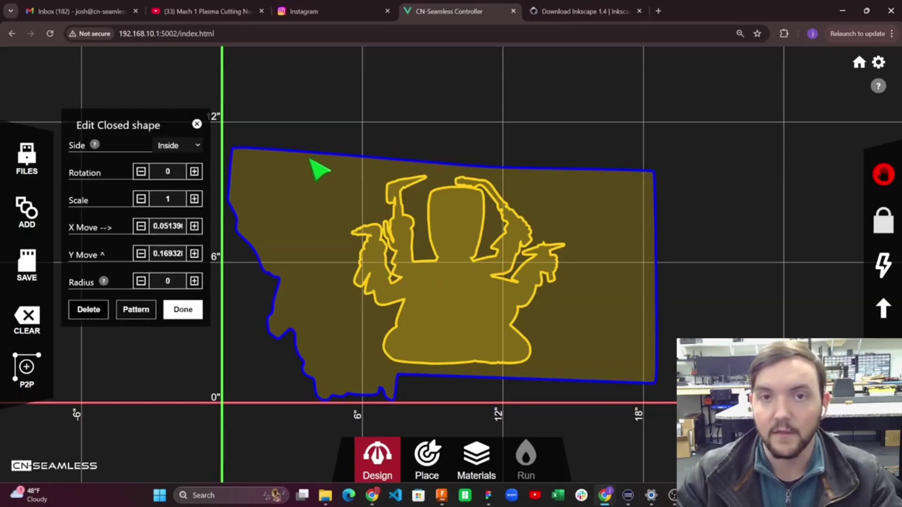
pyautogui.click(185, 146)
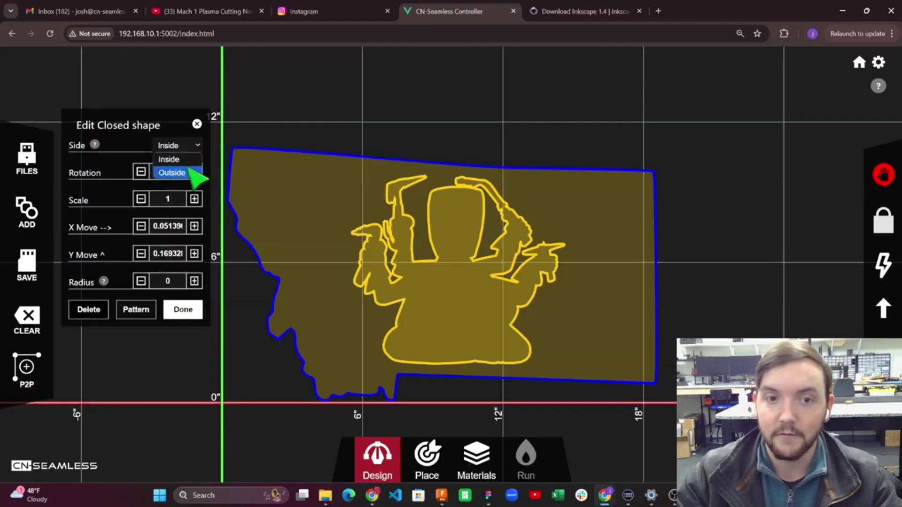
pyautogui.click(197, 173)
pyautogui.click(190, 312)
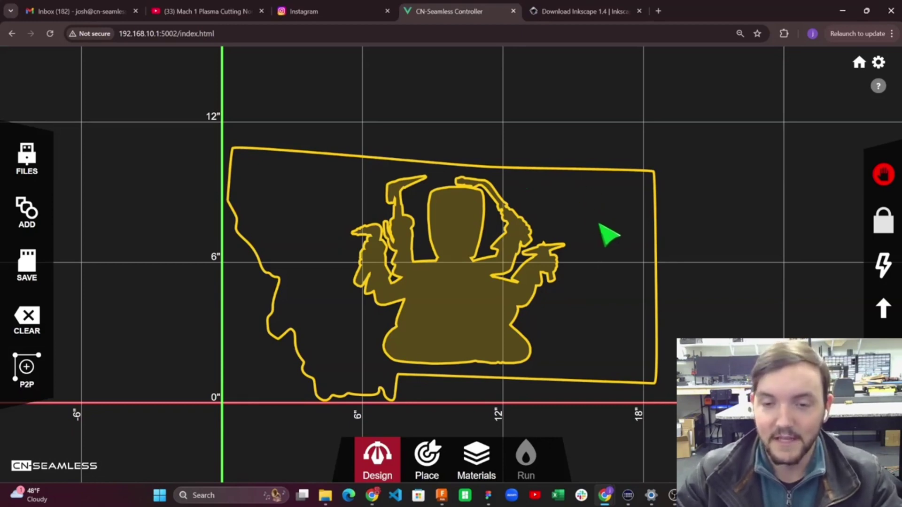
# - Reopen the outline's settings, review the Side help, and keep Outside as the cut side
pyautogui.click(250, 246)
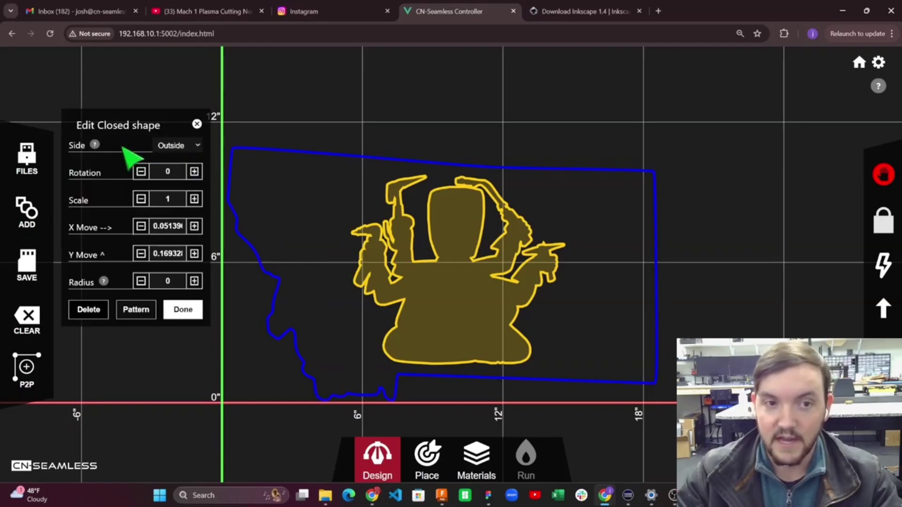
pyautogui.click(94, 144)
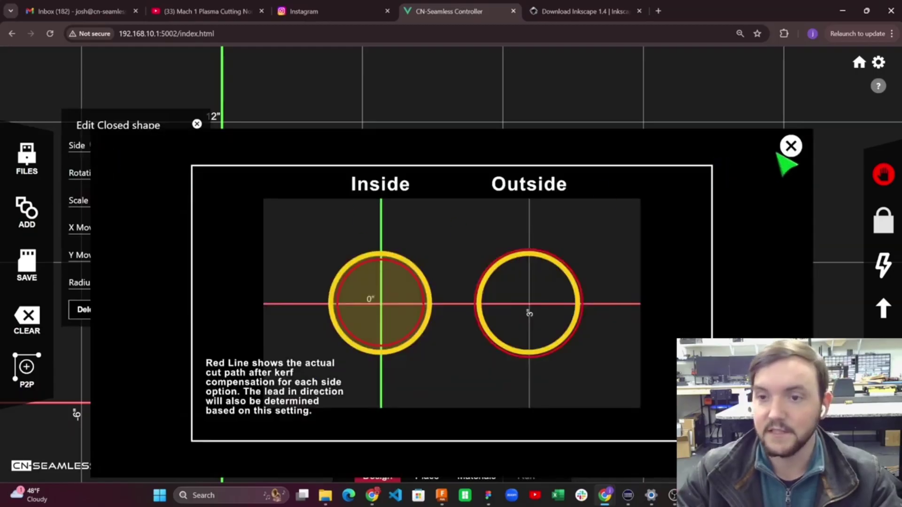
pyautogui.click(791, 146)
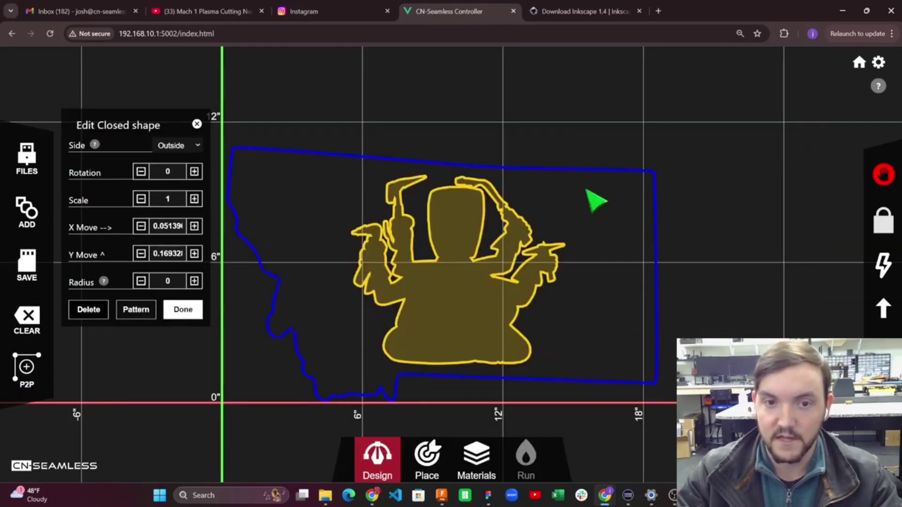
pyautogui.click(187, 147)
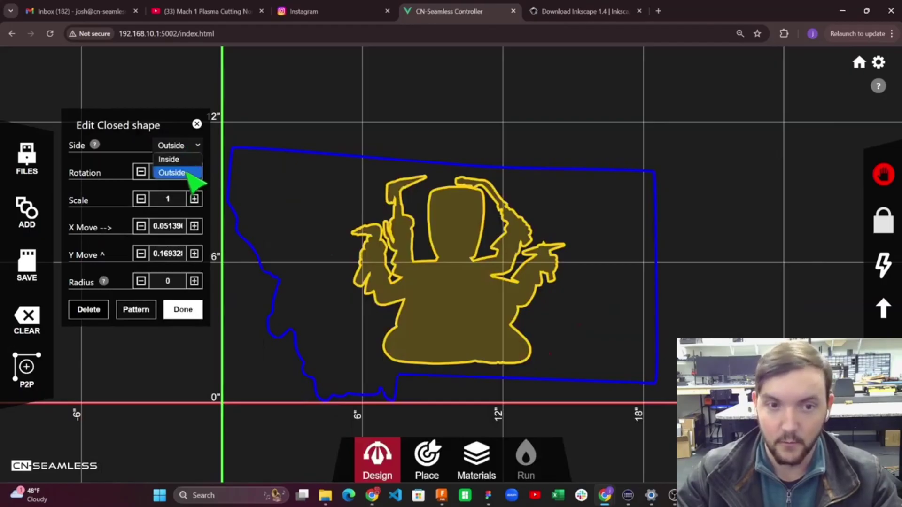
pyautogui.click(186, 173)
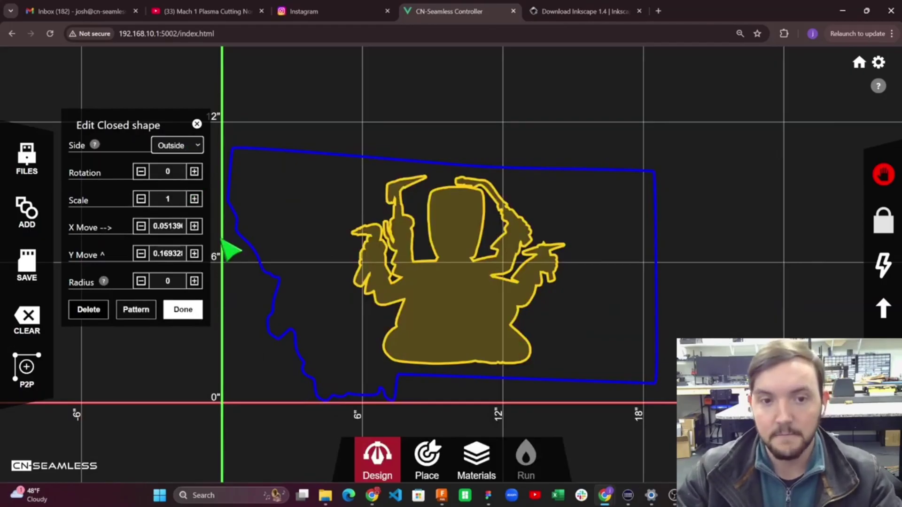
pyautogui.click(182, 310)
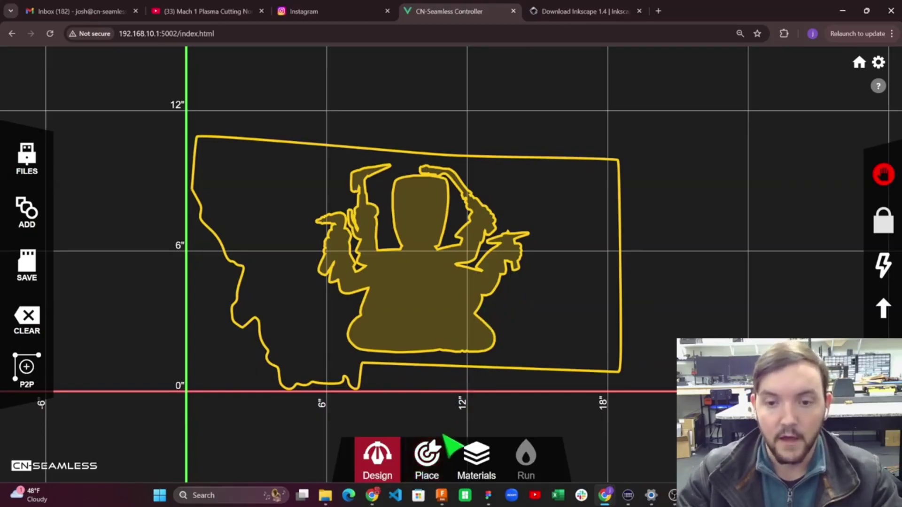
# - Nudge the welder figure slightly right, then zoom in and out to inspect the design
pyautogui.moveTo(485, 322)
pyautogui.mouseDown()
pyautogui.moveTo(455, 318)
pyautogui.moveTo(489, 321)
pyautogui.mouseUp()
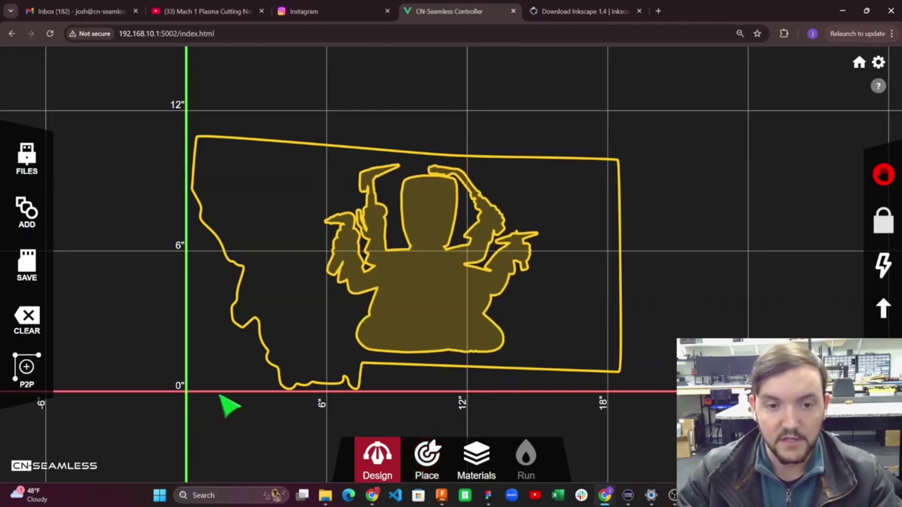
pyautogui.scroll(2, 202, 398)
pyautogui.hscroll(-5, 202, 398)
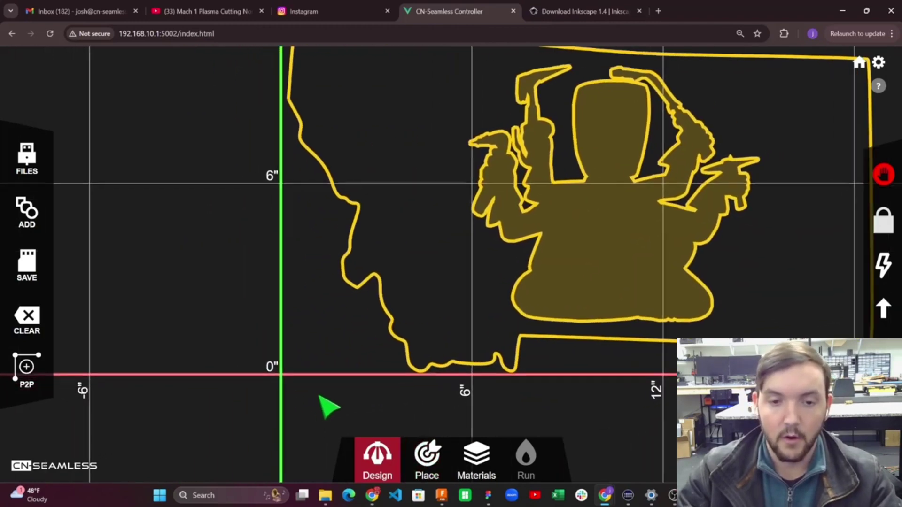
pyautogui.scroll(2, 299, 393)
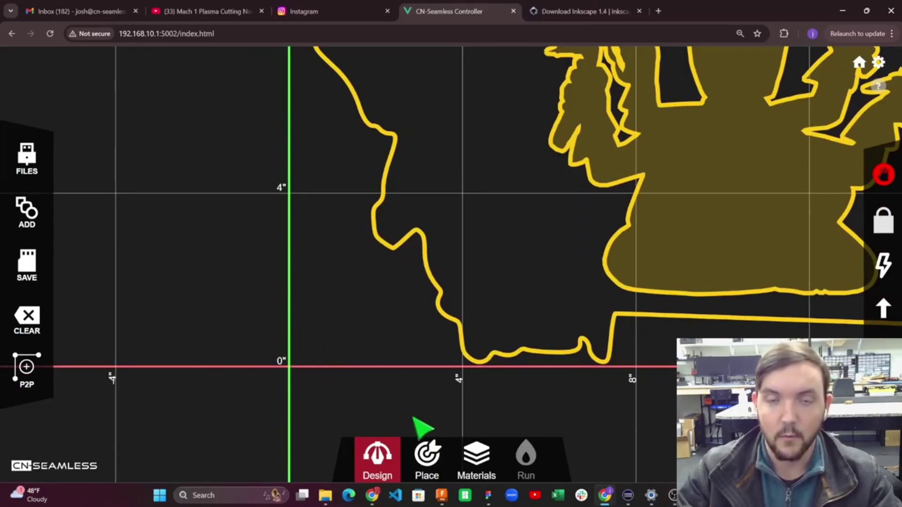
pyautogui.scroll(-2, 388, 356)
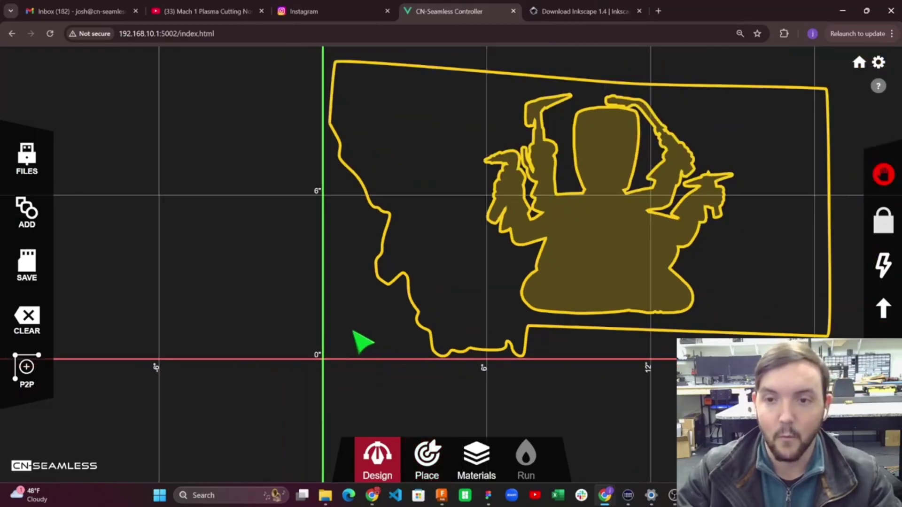
# - Place the design with its origin at the arm's position and confirm the table placement
pyautogui.click(428, 451)
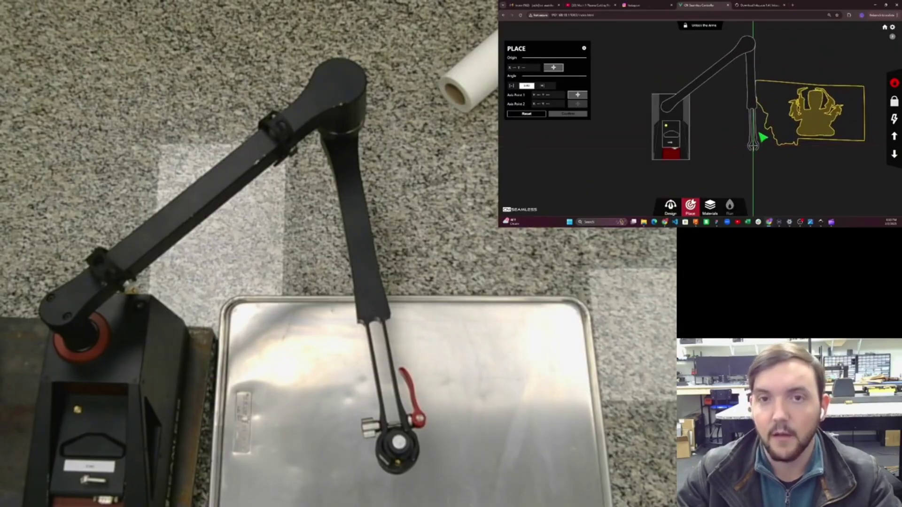
pyautogui.scroll(2, 766, 149)
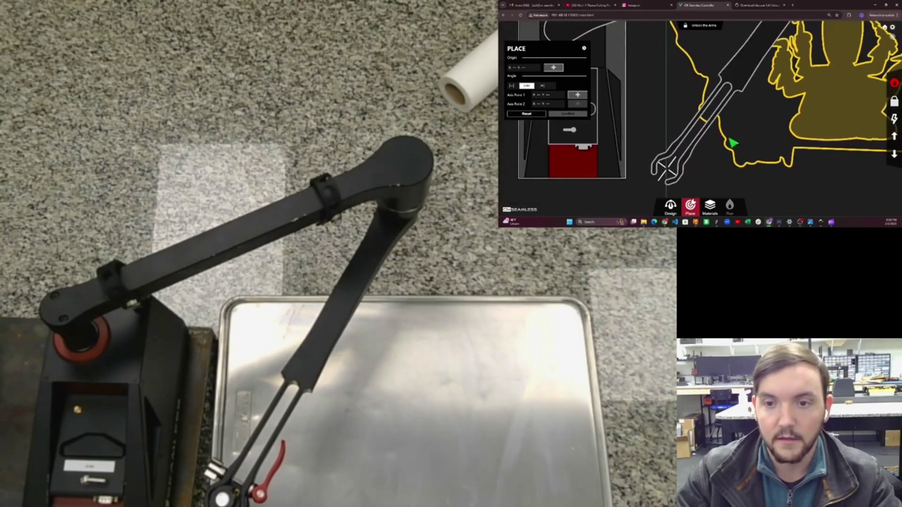
pyautogui.click(553, 68)
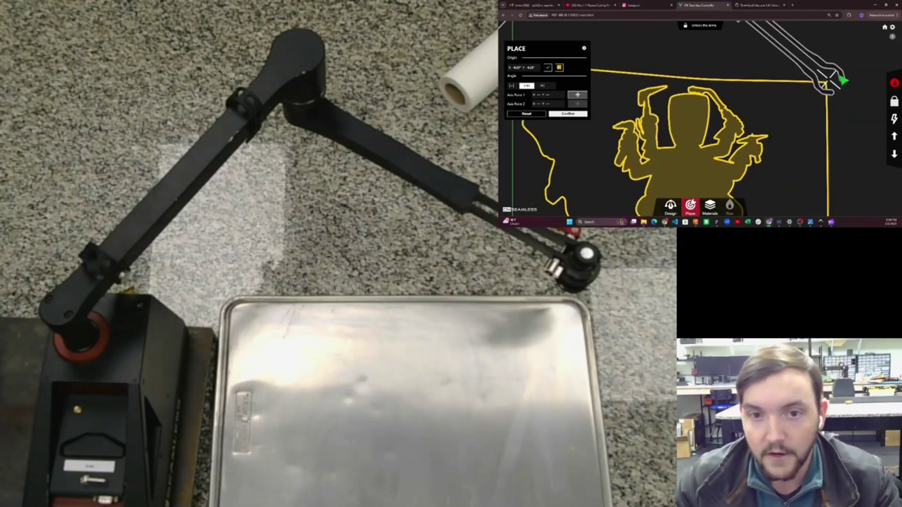
pyautogui.click(568, 114)
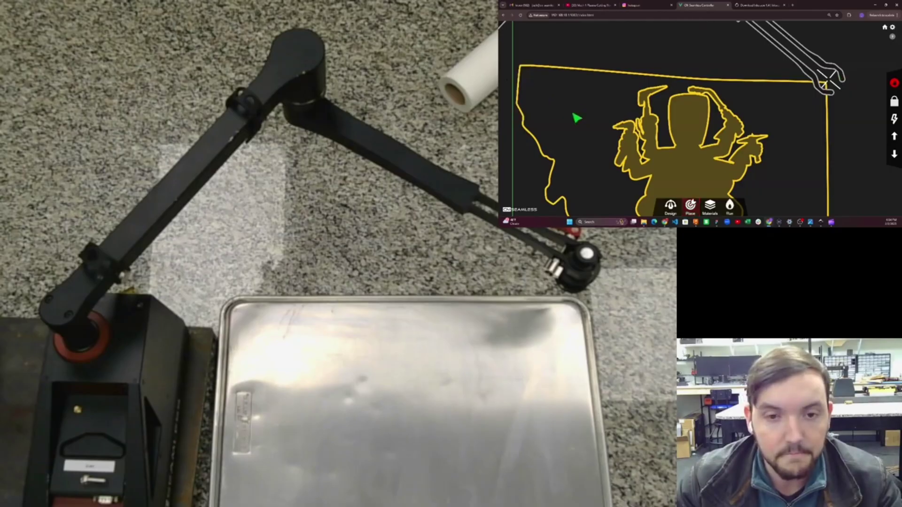
pyautogui.scroll(-2, 680, 126)
pyautogui.scroll(-3, 700, 137)
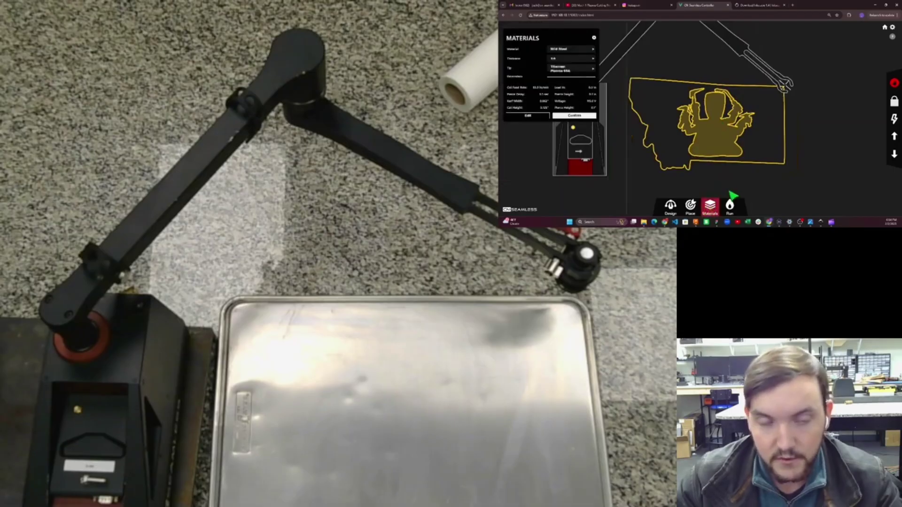
# - Choose 3/16 thickness and a plasma tip in the Materials panel, then confirm
pyautogui.click(575, 60)
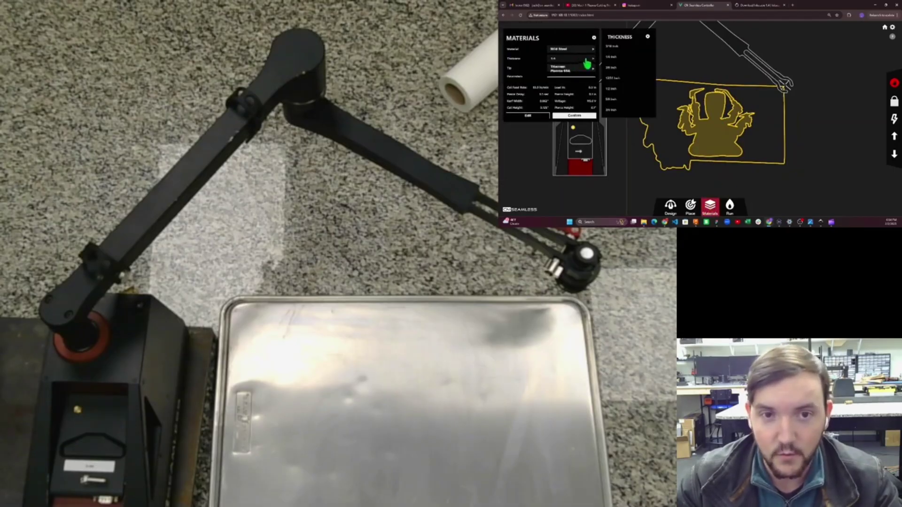
pyautogui.click(622, 58)
pyautogui.click(570, 70)
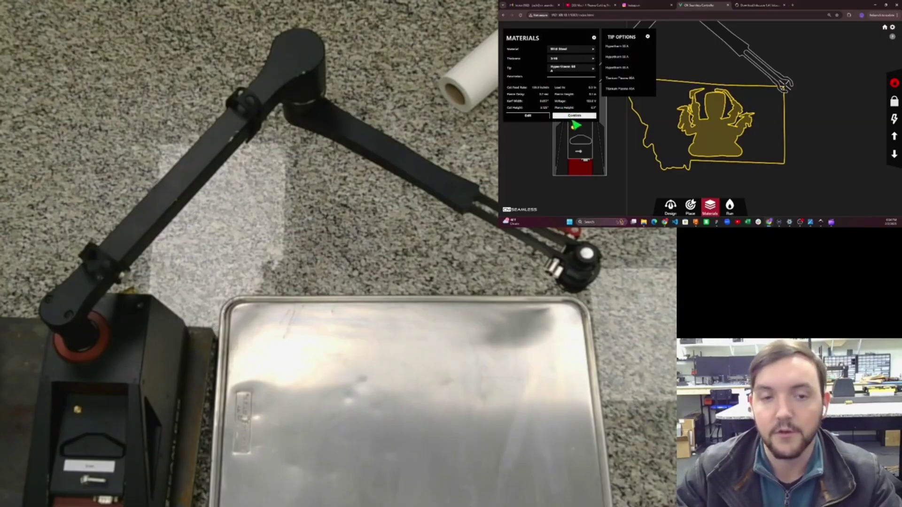
pyautogui.click(575, 116)
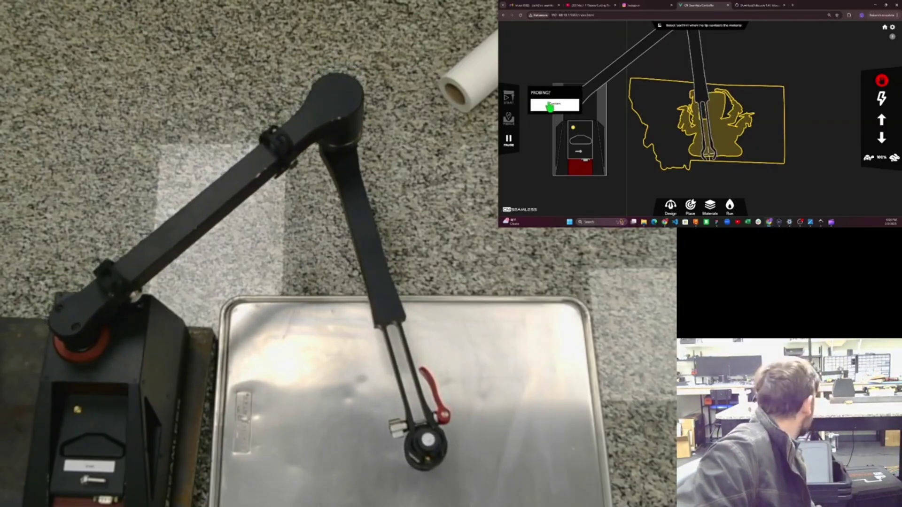
# - Confirm the probe has touched the material and trigger the pierce to start cutting
pyautogui.click(550, 106)
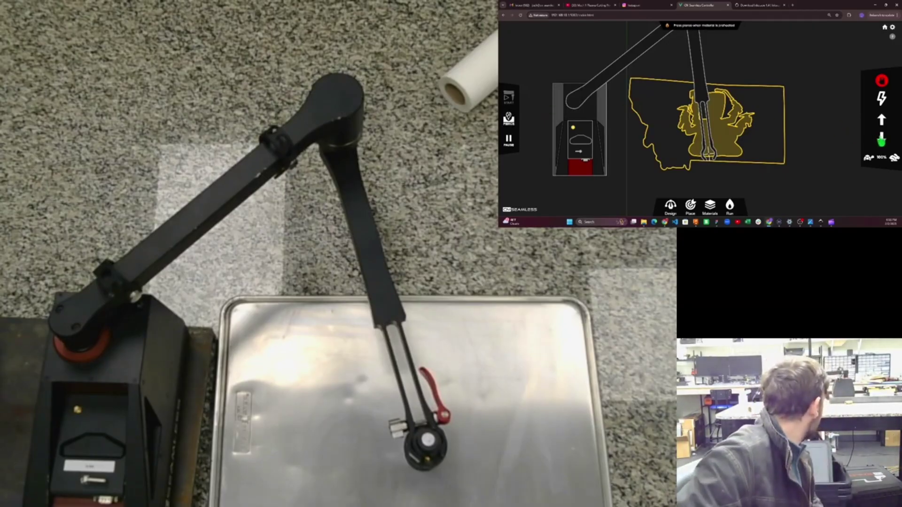
pyautogui.click(507, 121)
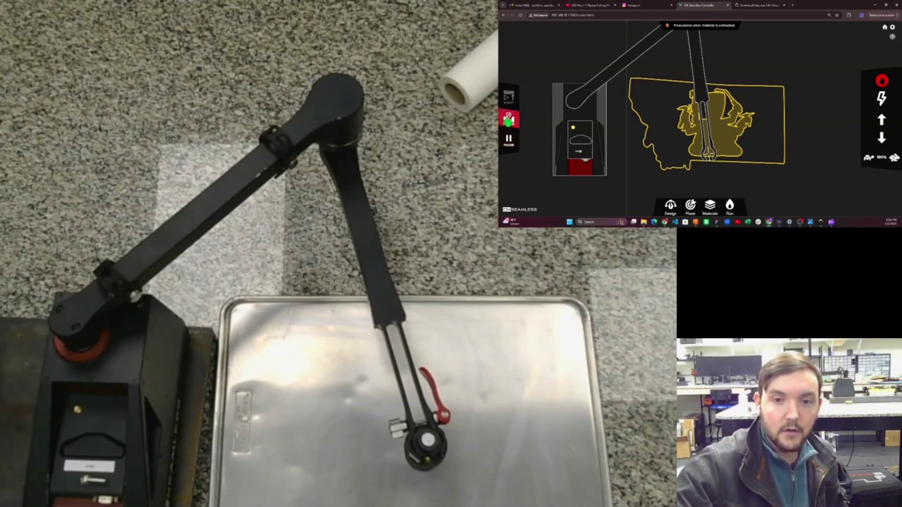